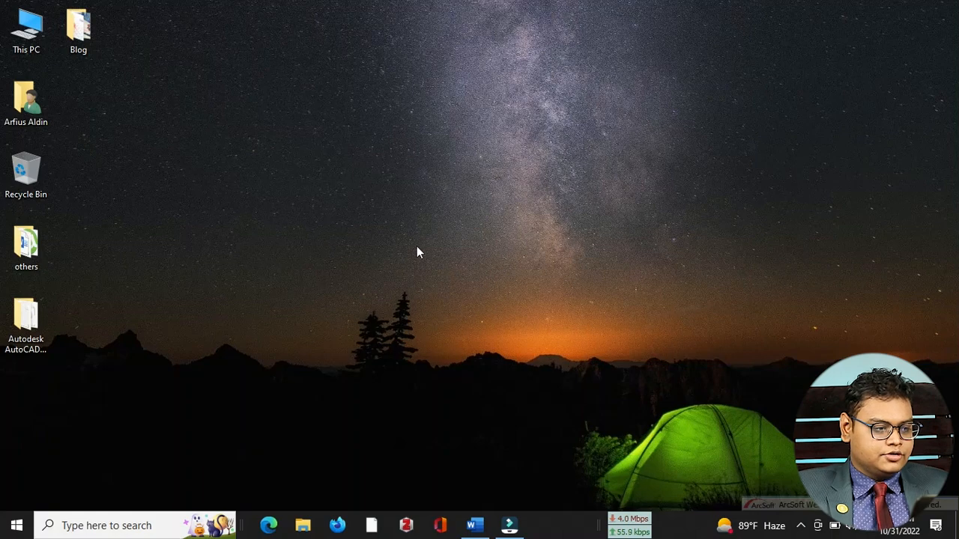
Step: Open ডাটা এন্ট্রির কারিগরি বিষয়াদী সহায়ক সমূহ.docx from the Blog folder on the desktop and look through its text
double_click(84, 47)
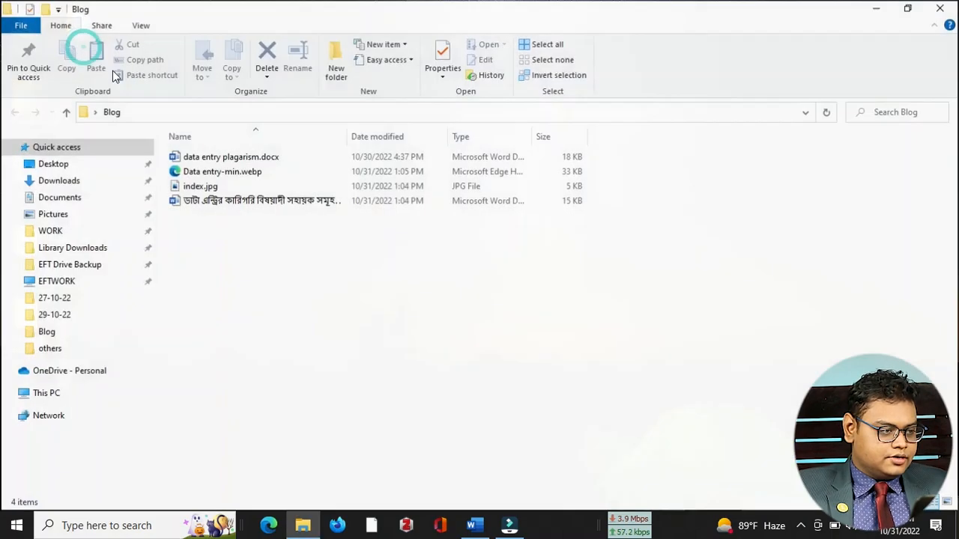
double_click(261, 202)
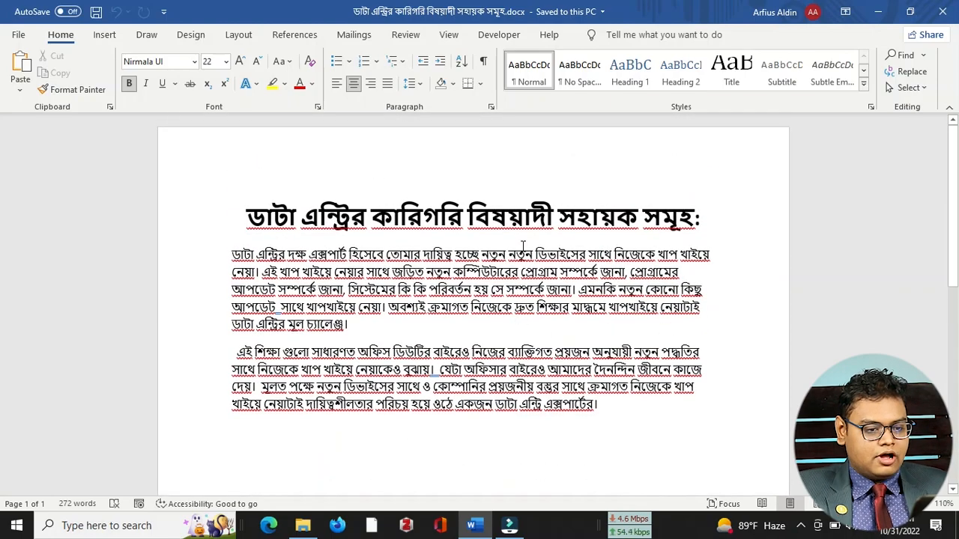
scroll(522, 247, down, 10)
scroll(454, 262, up, 10)
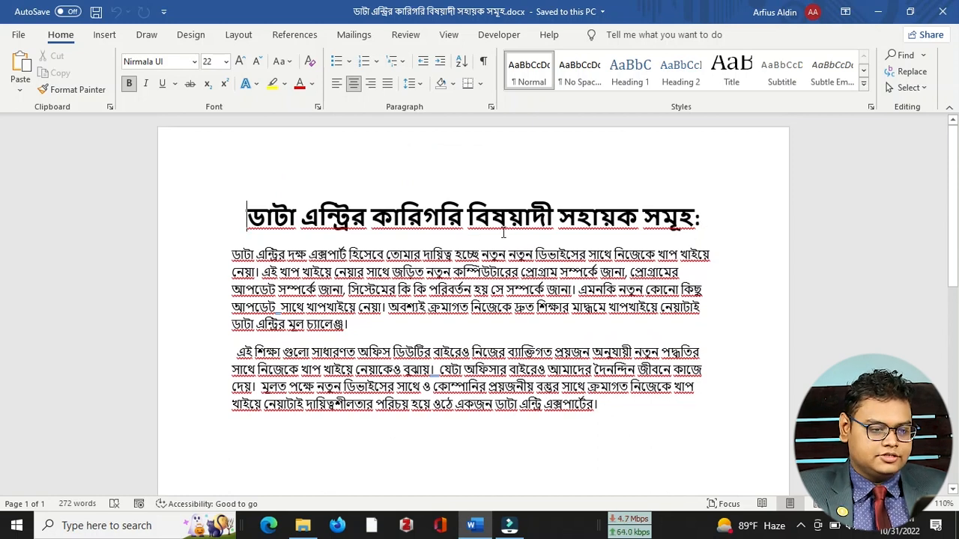
Step: Remove the bold formatting from the document's whole heading line
drag(716, 223, 262, 227)
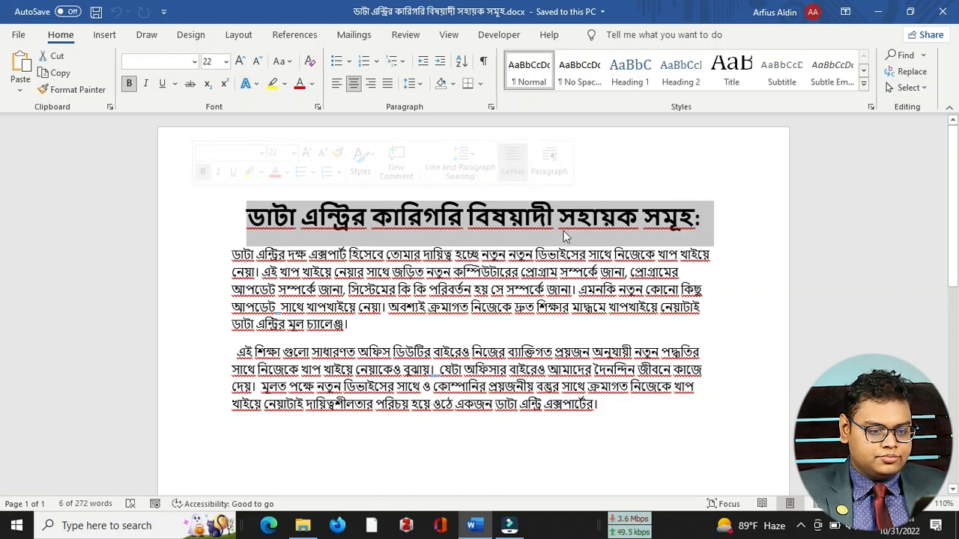
drag(711, 231, 182, 218)
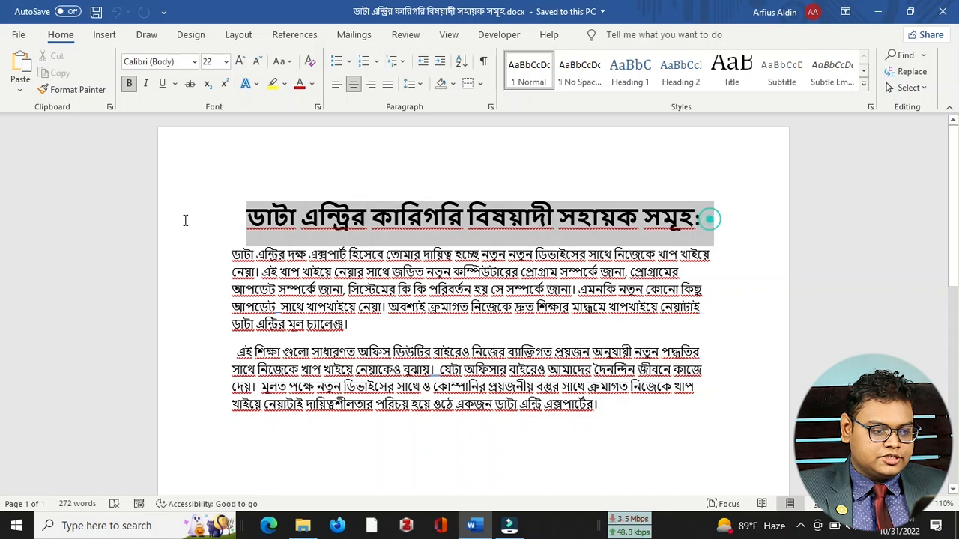
click(262, 225)
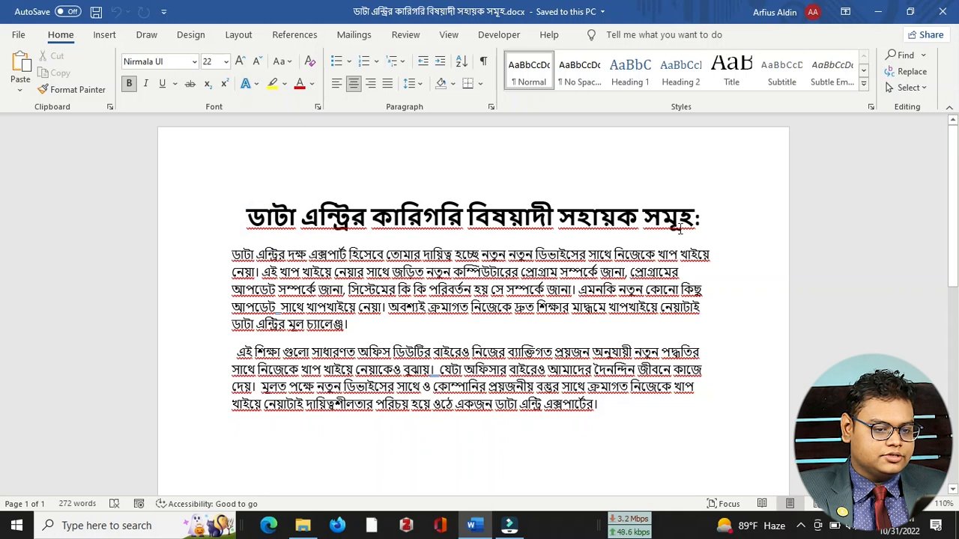
drag(712, 218, 283, 217)
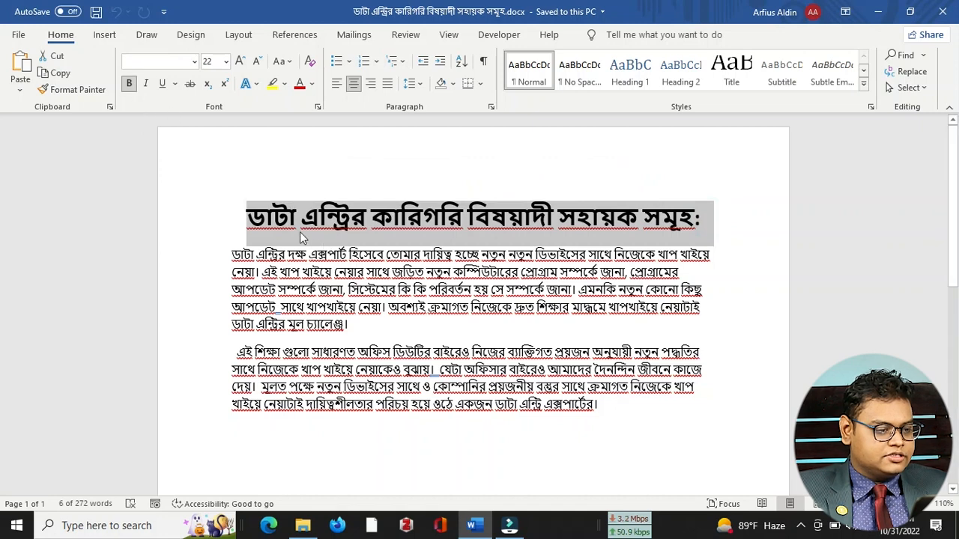
drag(246, 218, 786, 223)
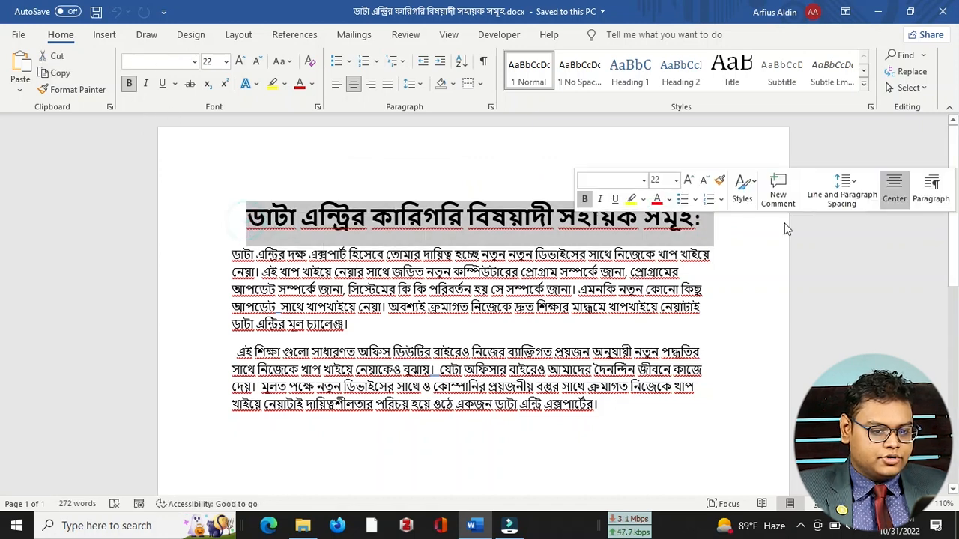
click(129, 83)
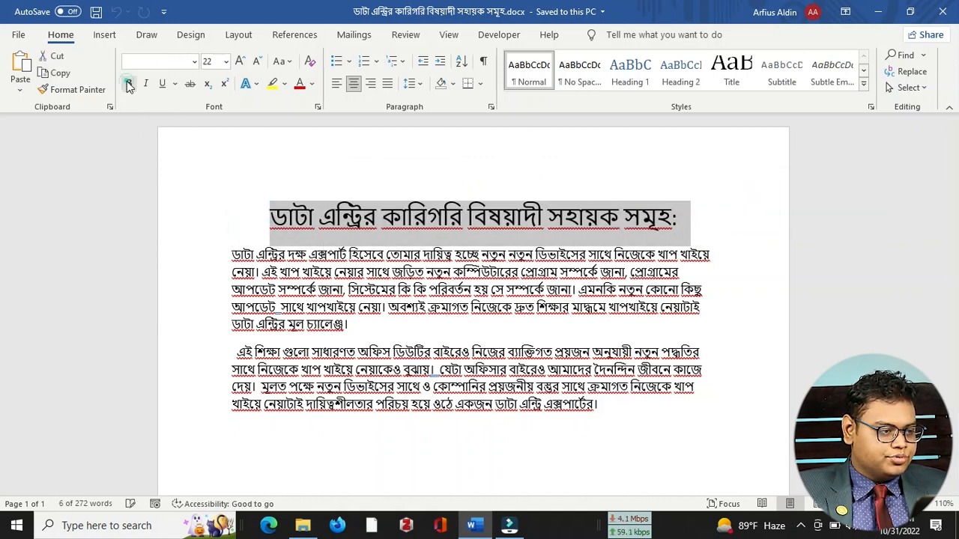
click(129, 83)
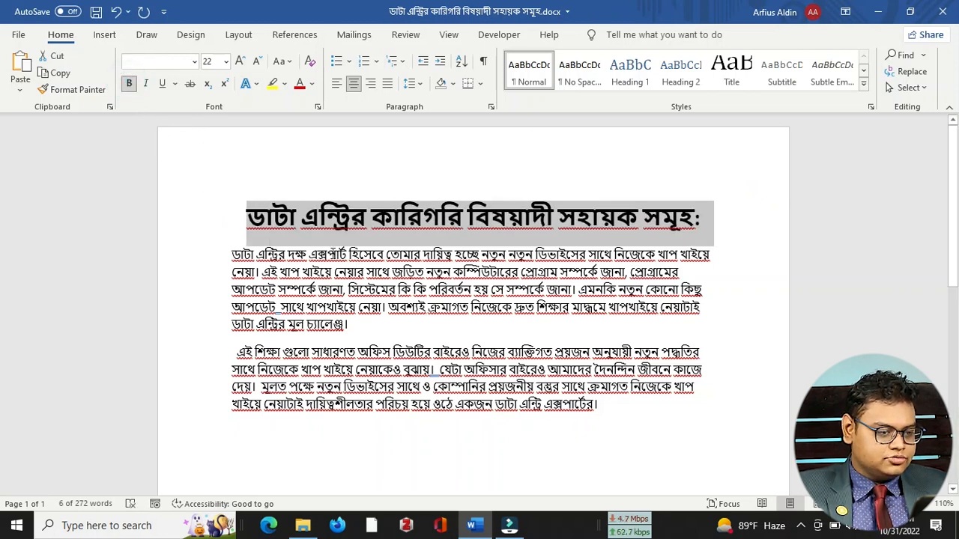
click(129, 84)
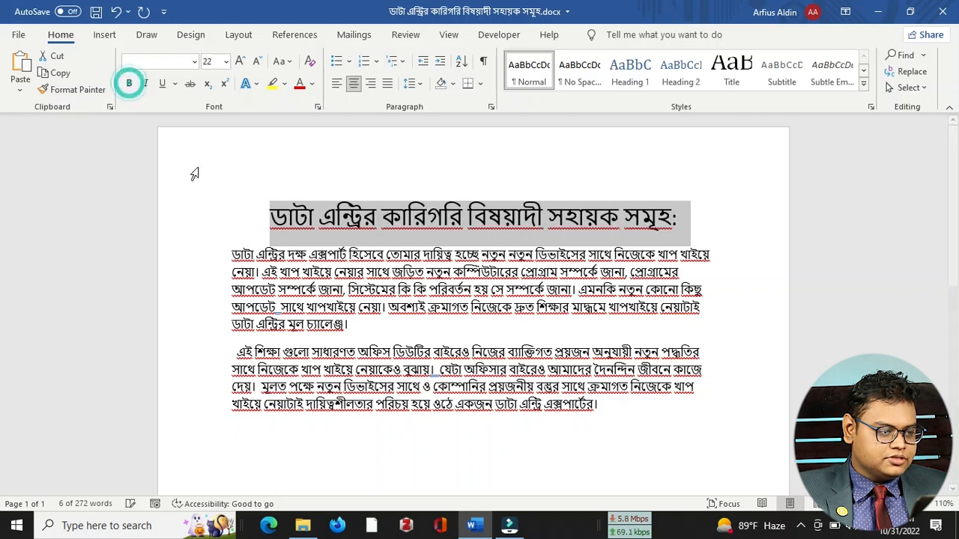
click(779, 223)
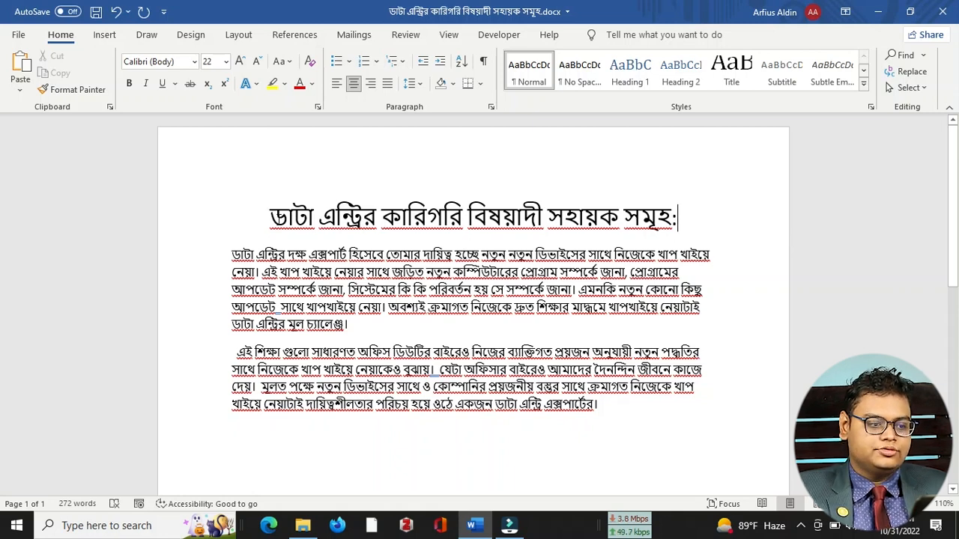
Step: Set the heading's font size to 22
drag(262, 217, 695, 218)
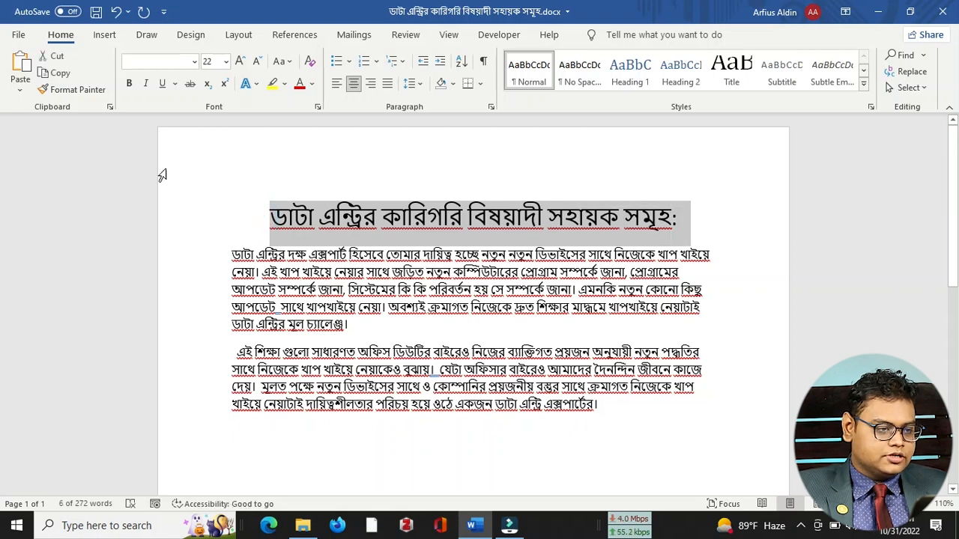
click(226, 62)
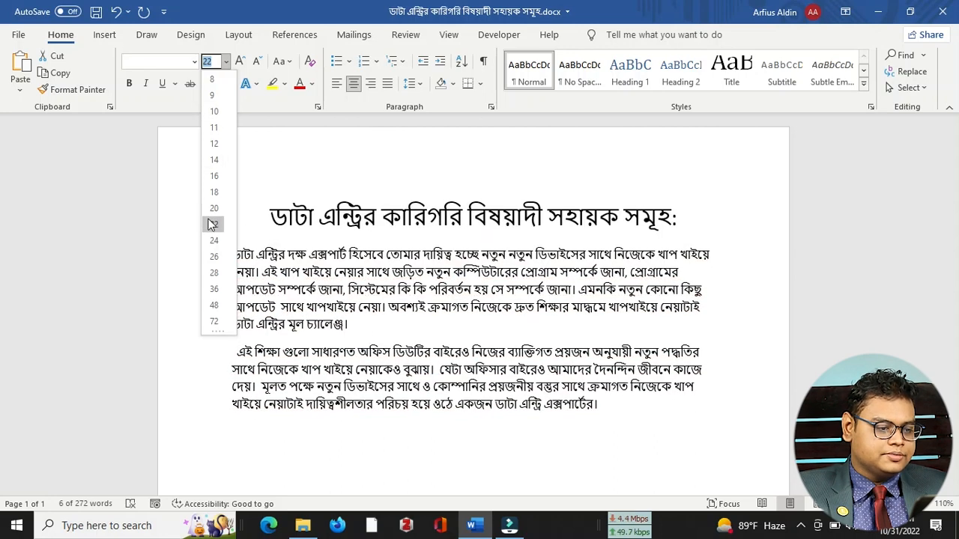
click(213, 224)
click(695, 228)
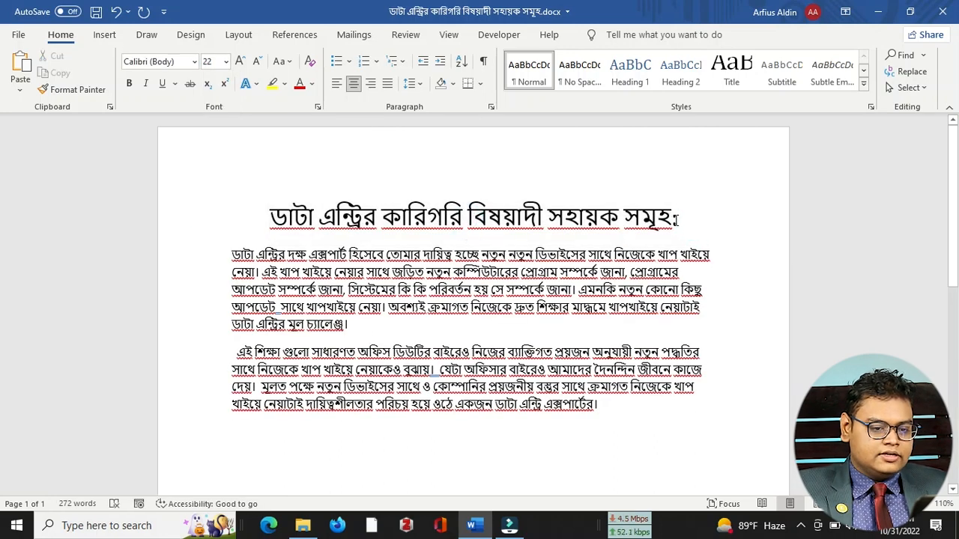
Step: Color the heading text red and then change it to a light blue theme color
drag(675, 219, 305, 225)
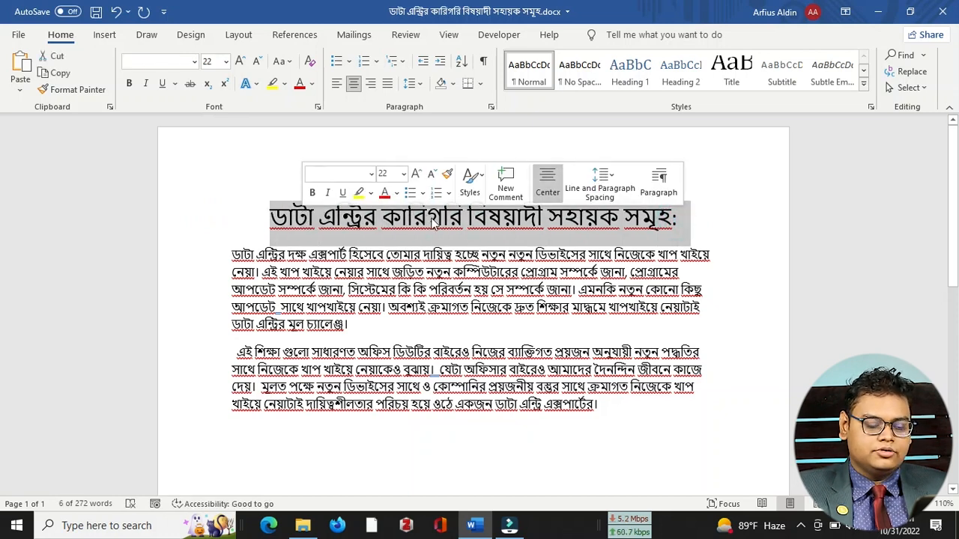
right_click(369, 220)
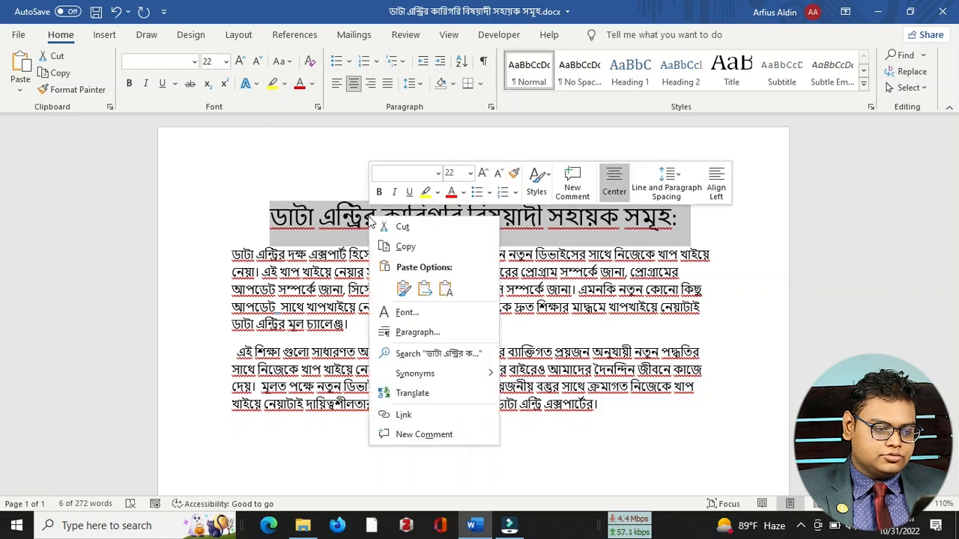
click(452, 193)
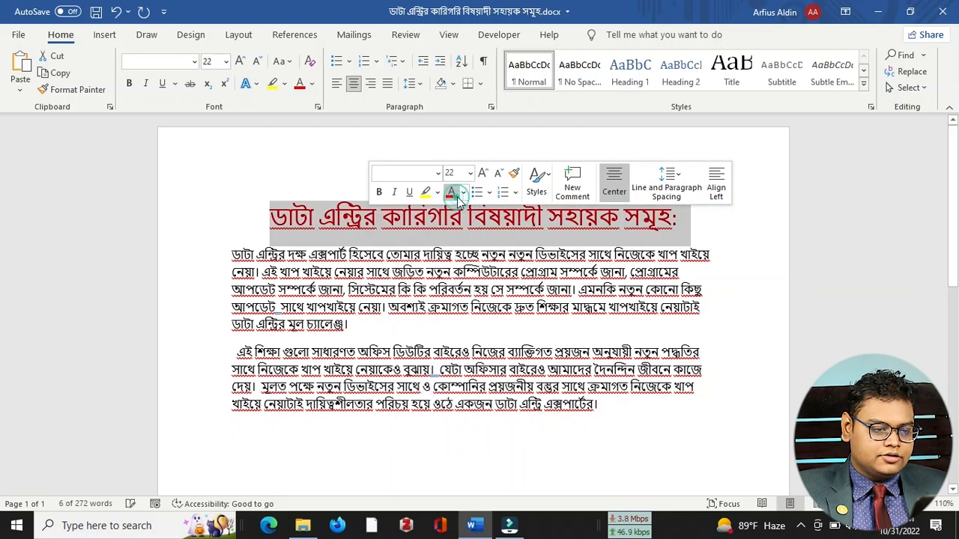
click(463, 192)
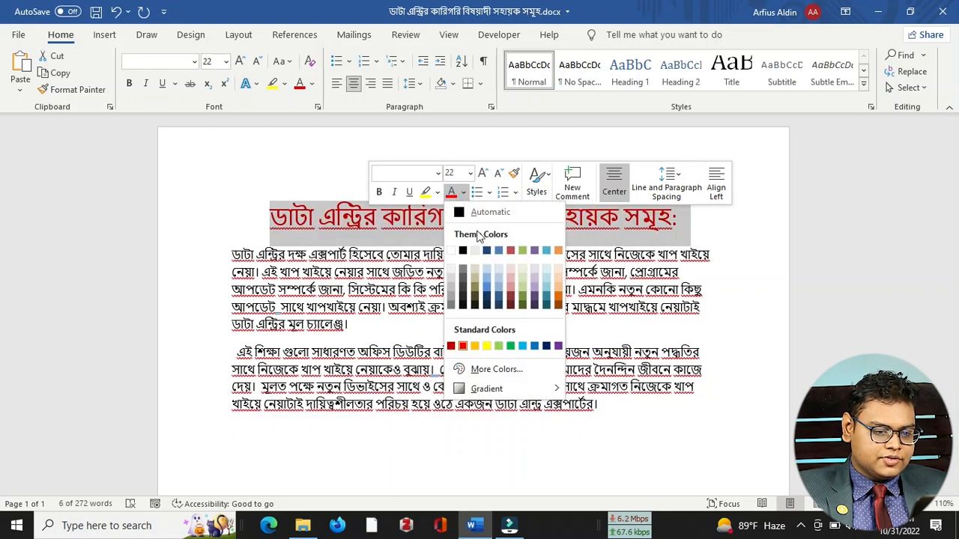
click(486, 282)
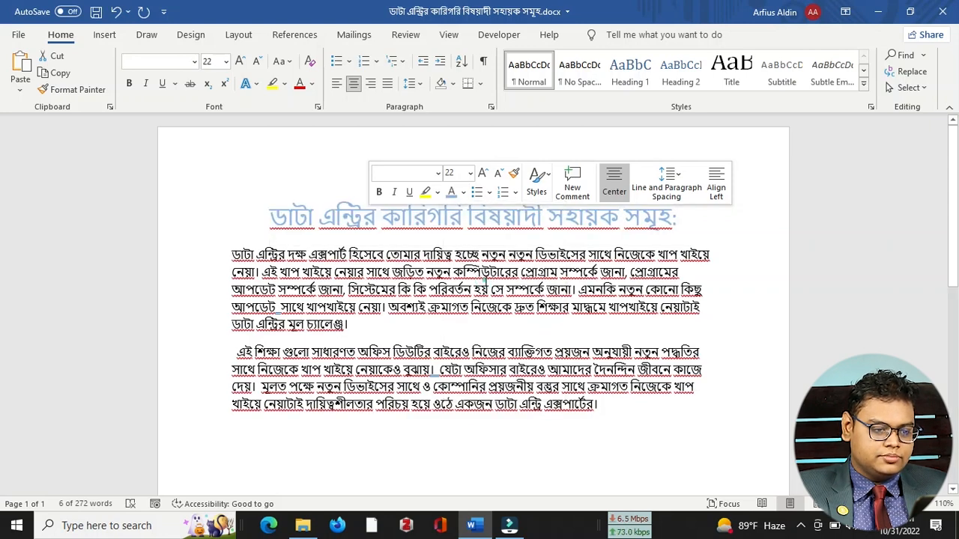
click(732, 228)
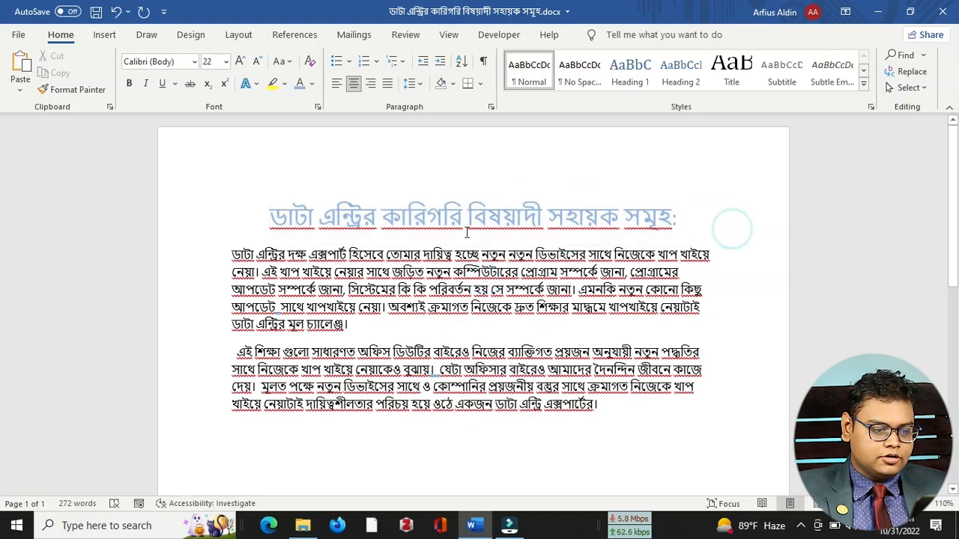
Step: Set the heading's font color to the black theme color
drag(689, 223, 240, 188)
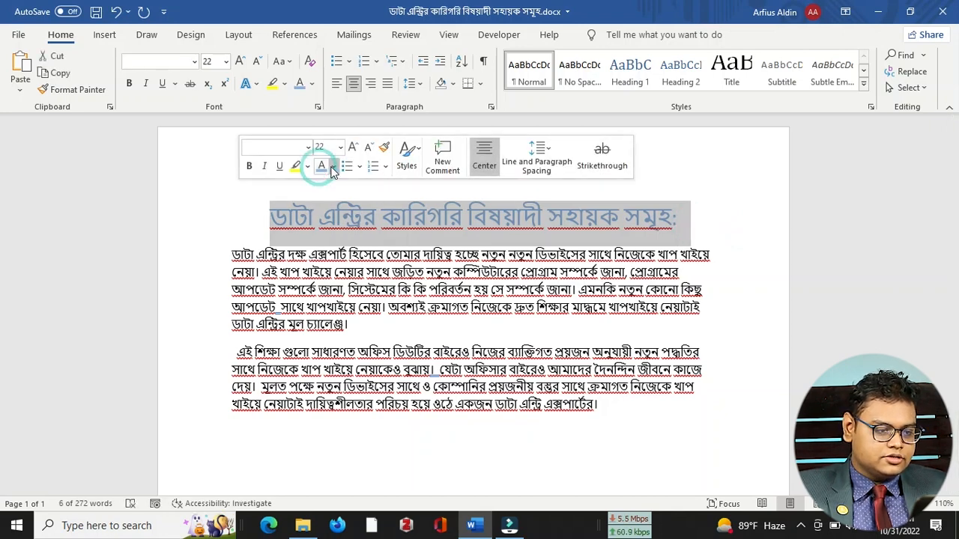
click(333, 166)
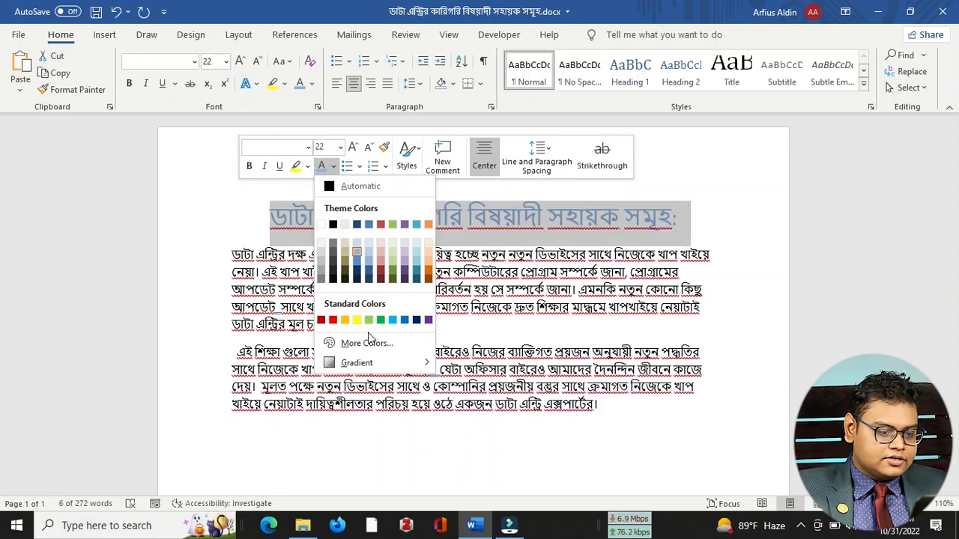
click(333, 227)
click(687, 226)
Step: Highlight the whole heading in turquoise
drag(689, 226, 163, 225)
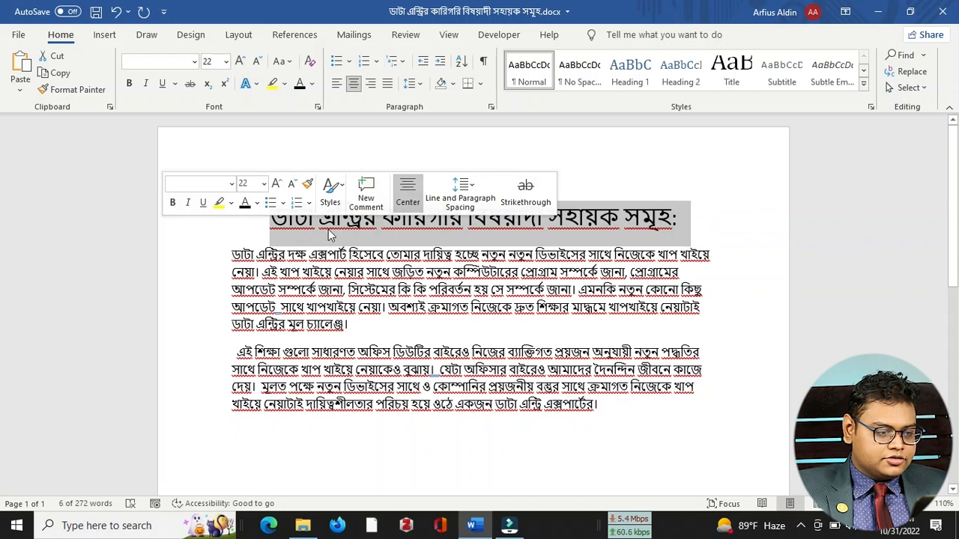
right_click(650, 235)
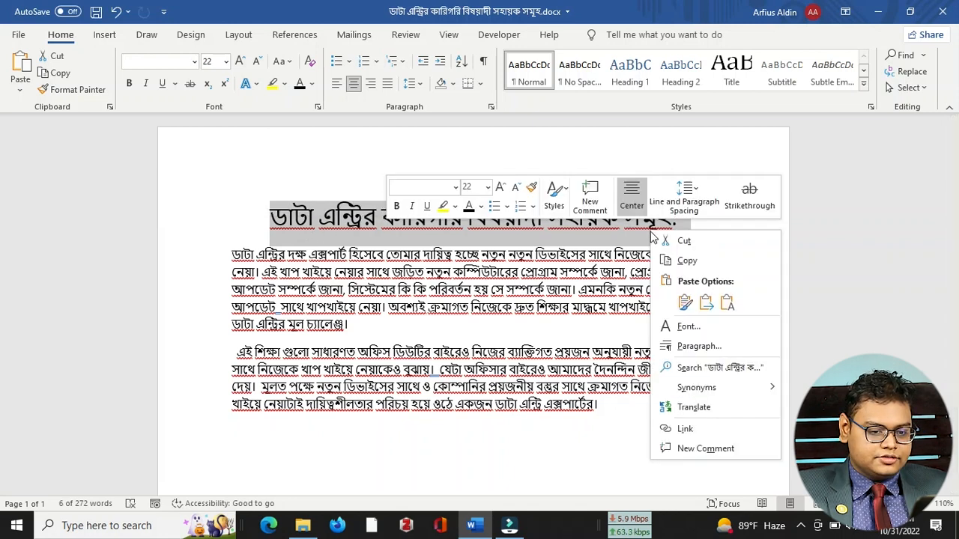
click(454, 209)
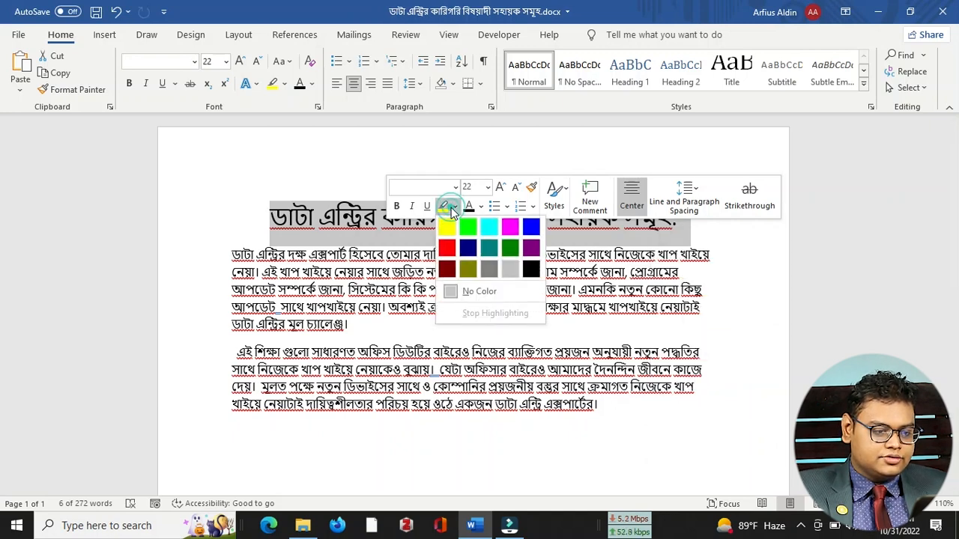
click(492, 229)
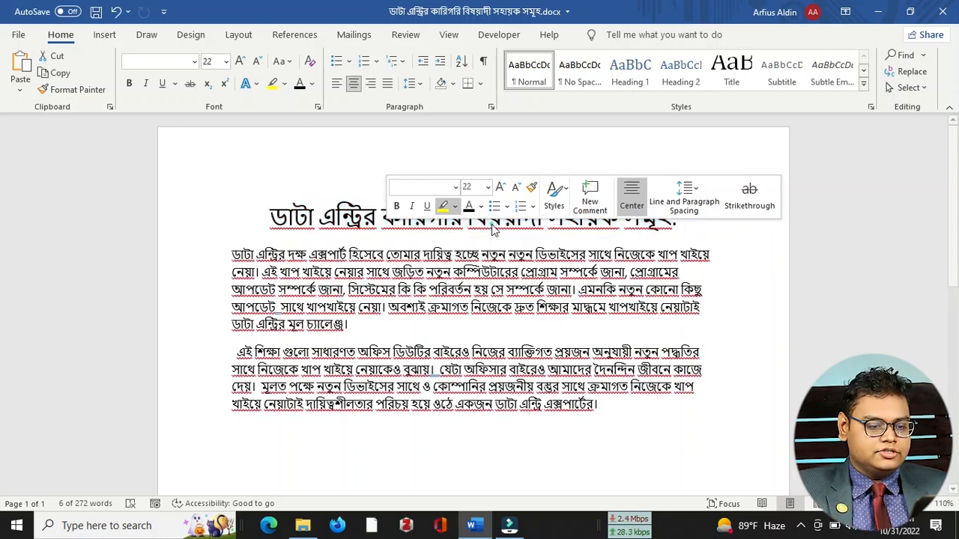
click(518, 249)
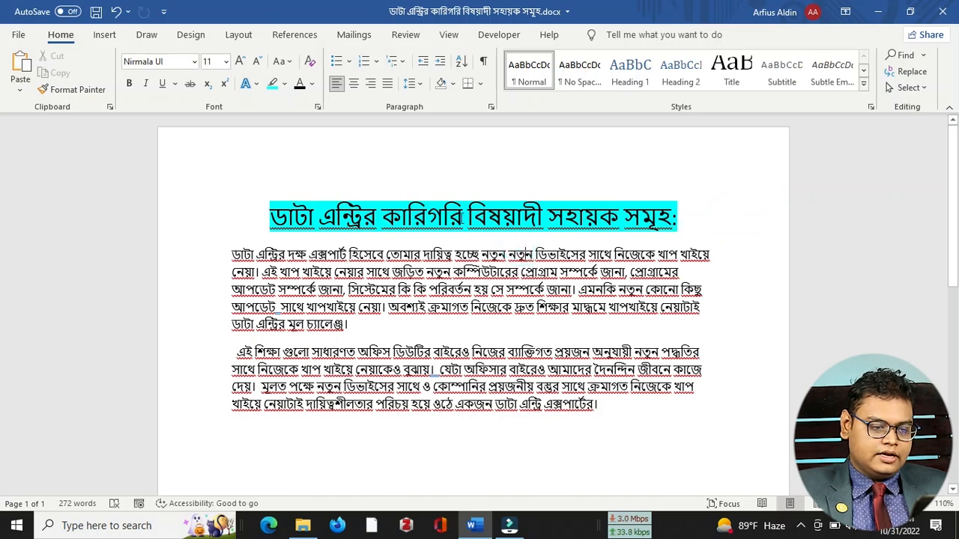
Step: Change the heading's highlight color to bright green
drag(686, 223, 240, 215)
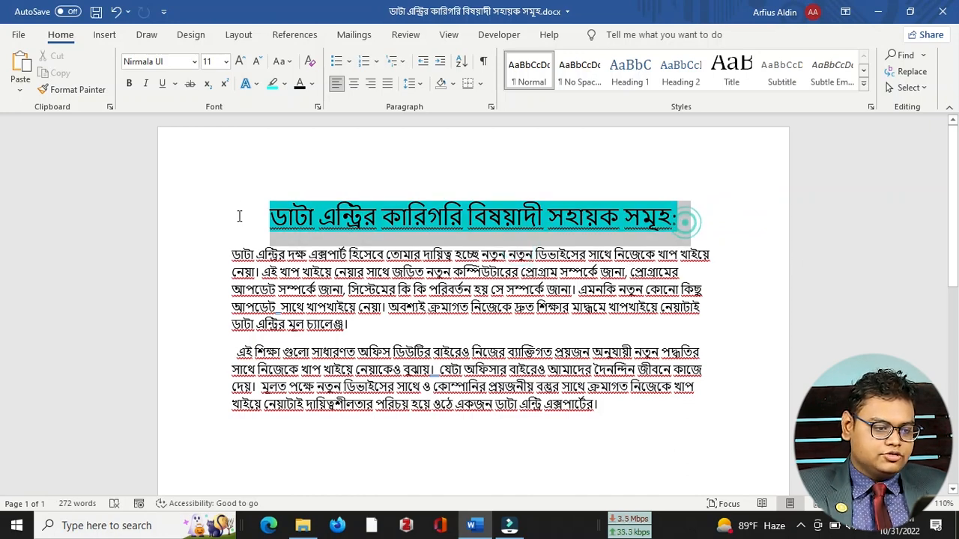
click(304, 192)
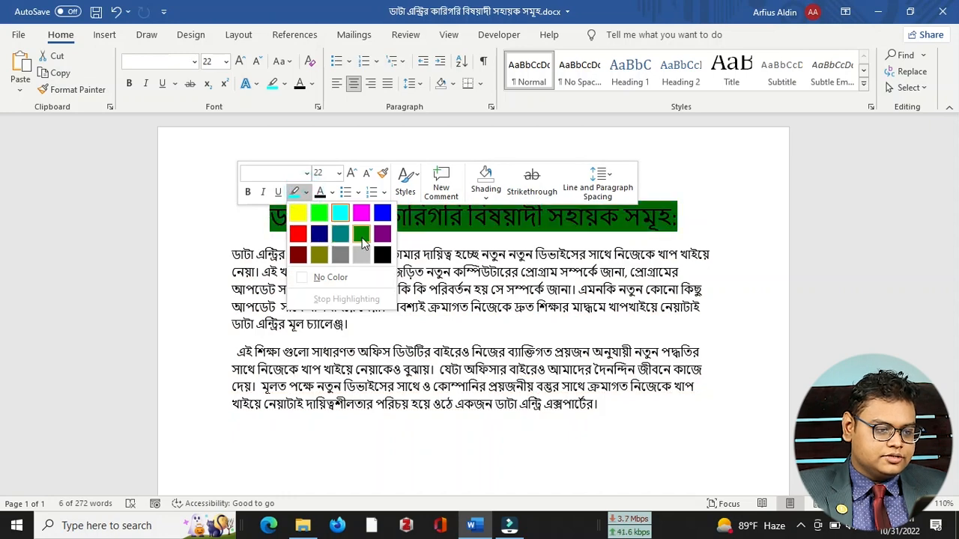
click(325, 215)
click(821, 278)
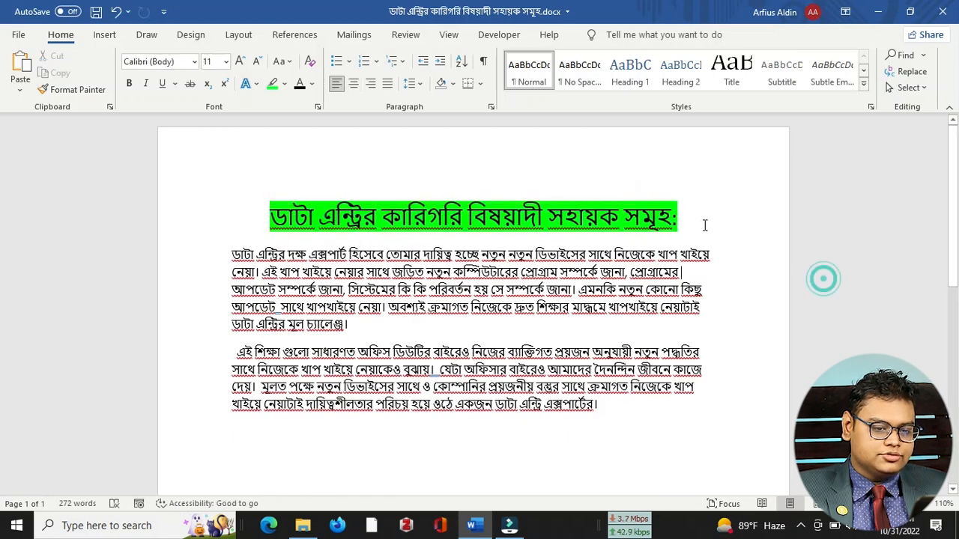
Step: Remove the highlight from the heading by setting it to No Color
drag(700, 223, 231, 216)
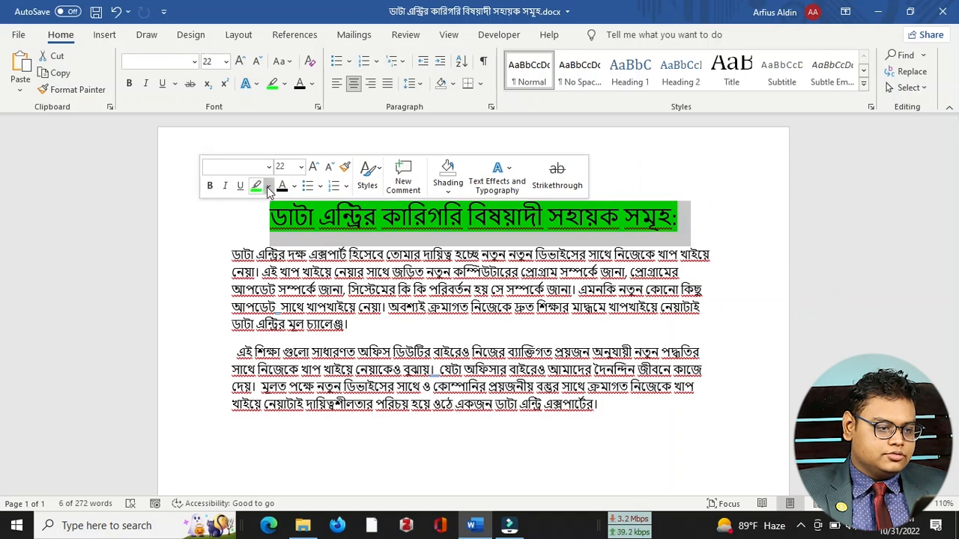
click(268, 186)
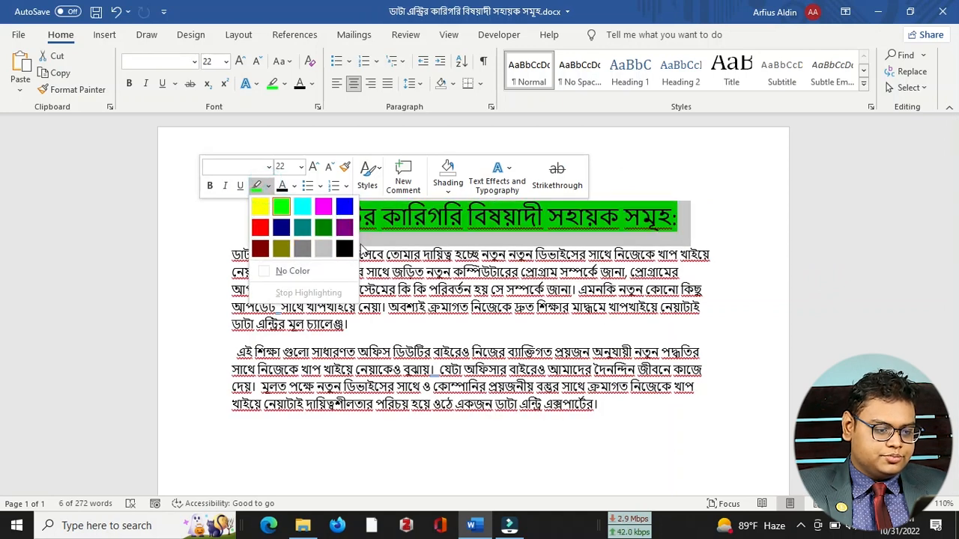
click(291, 273)
click(695, 223)
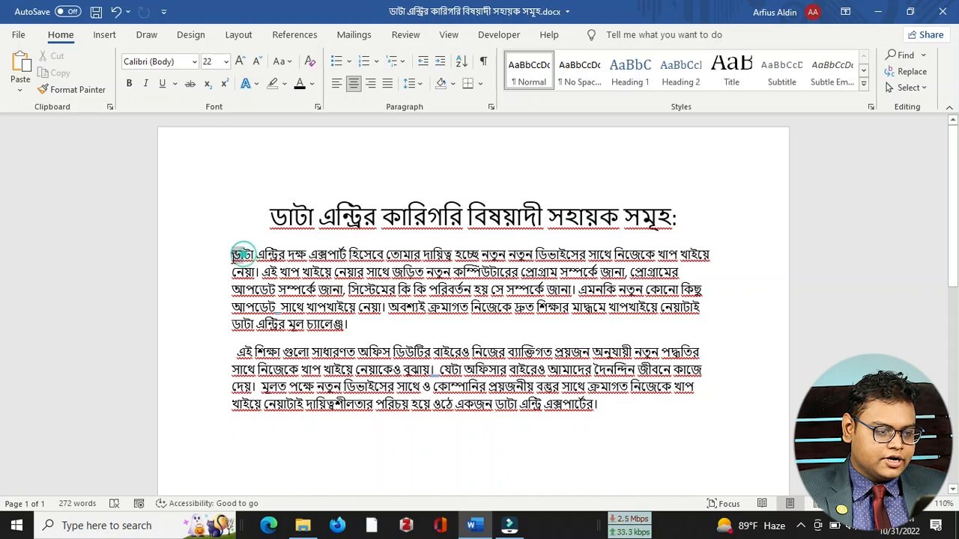
Step: Set the selected opening characters of the first body paragraph to font size 14
double_click(241, 254)
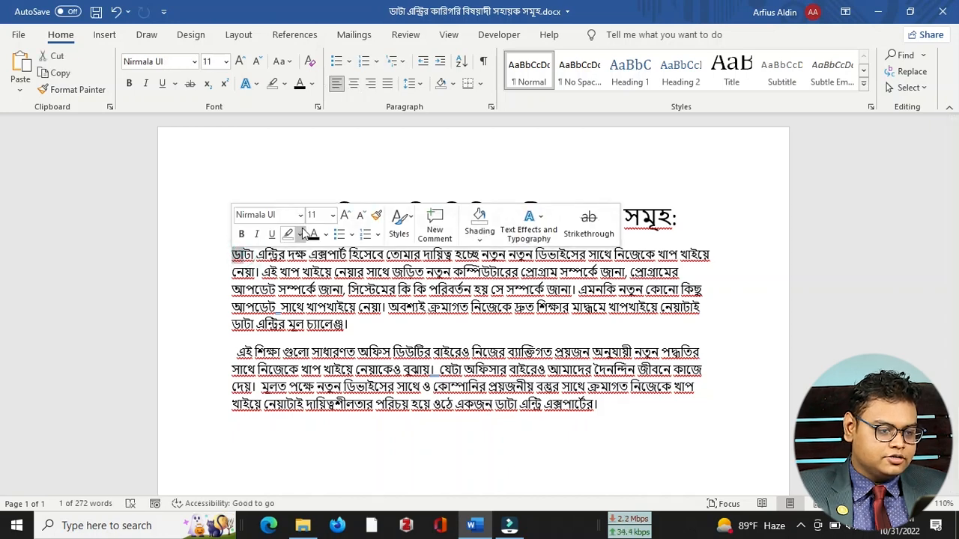
click(332, 215)
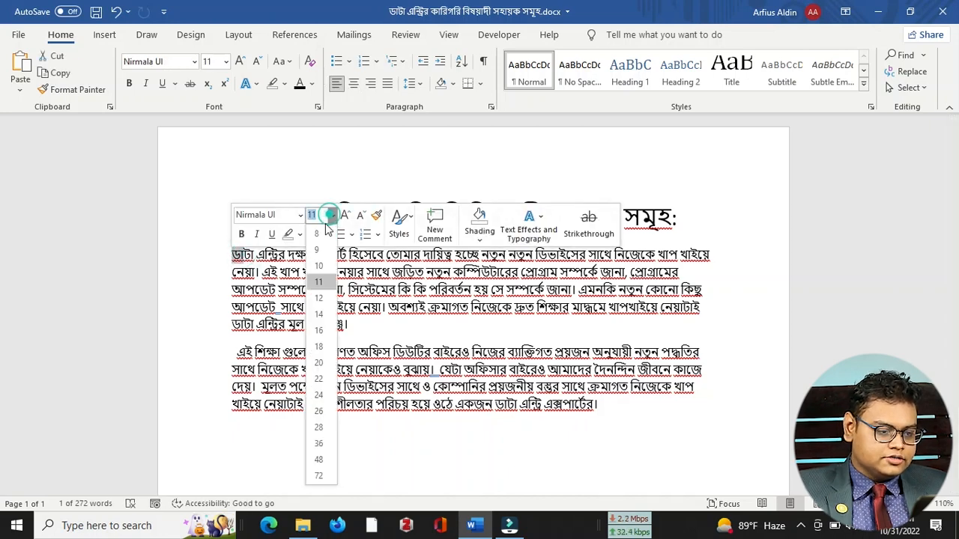
click(318, 298)
click(375, 340)
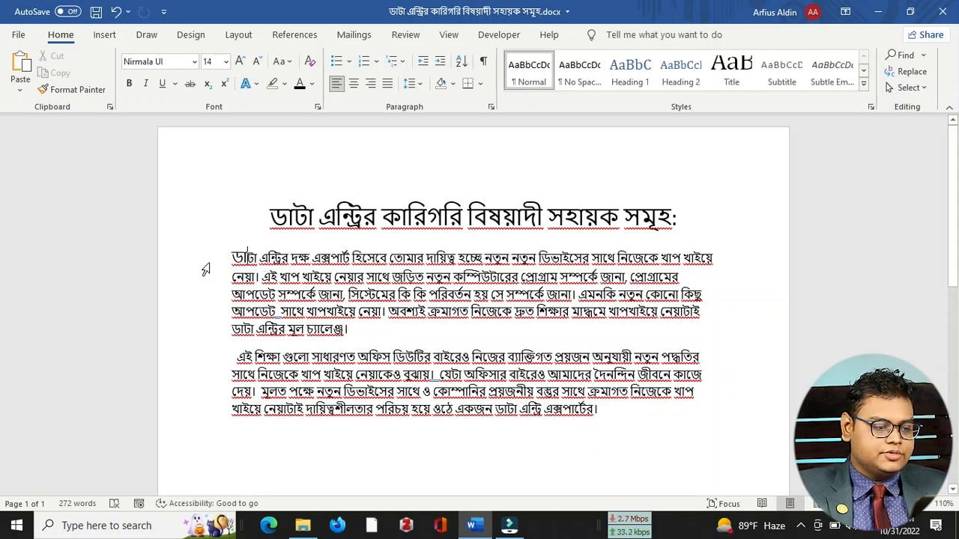
Step: Reduce the opening characters of the first body paragraph to font size 10
drag(247, 257, 218, 257)
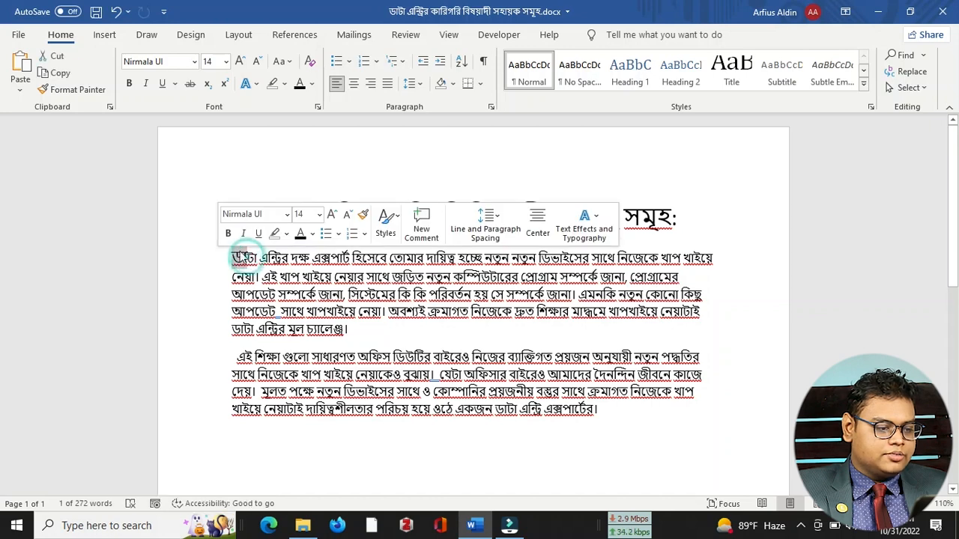
click(319, 215)
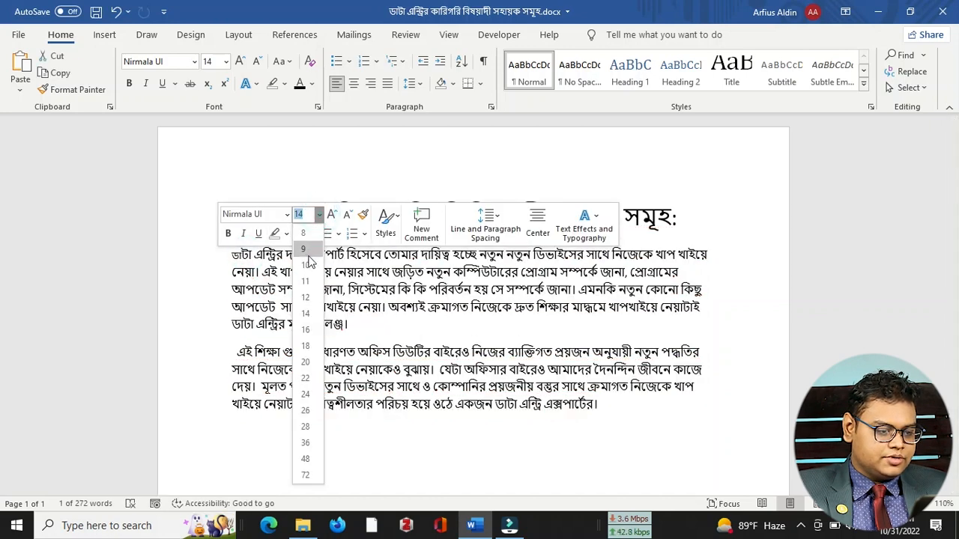
click(305, 264)
click(362, 305)
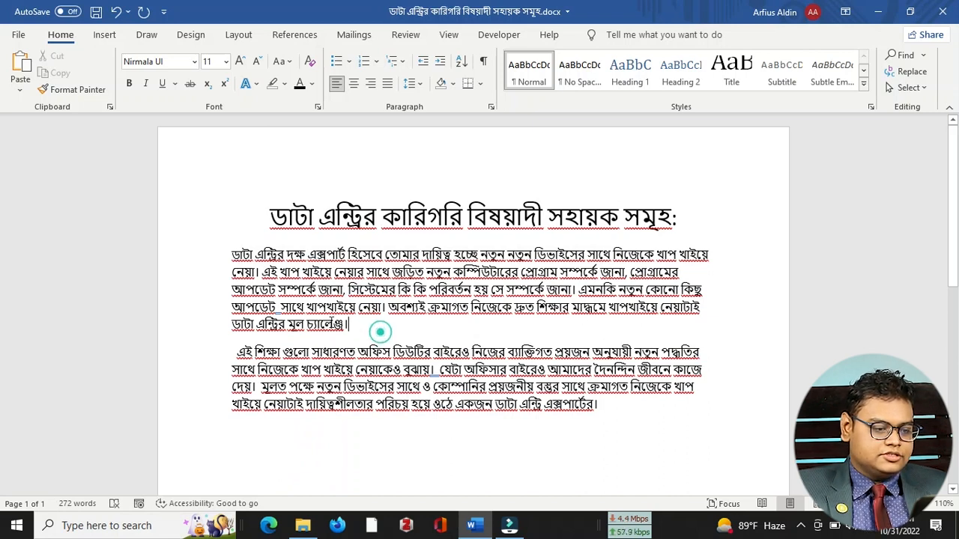
Step: Set the whole first body paragraph to font size 12
drag(377, 334, 232, 255)
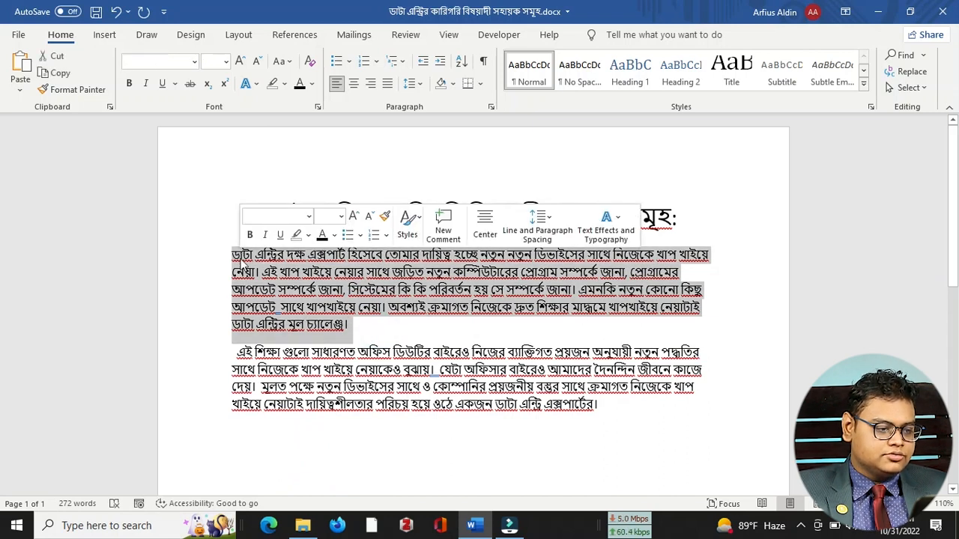
click(224, 62)
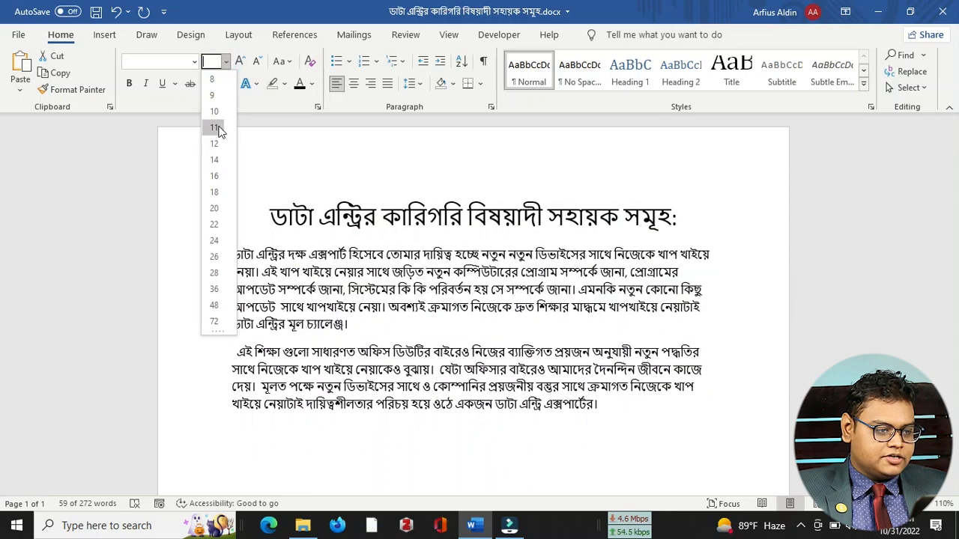
click(215, 144)
click(611, 362)
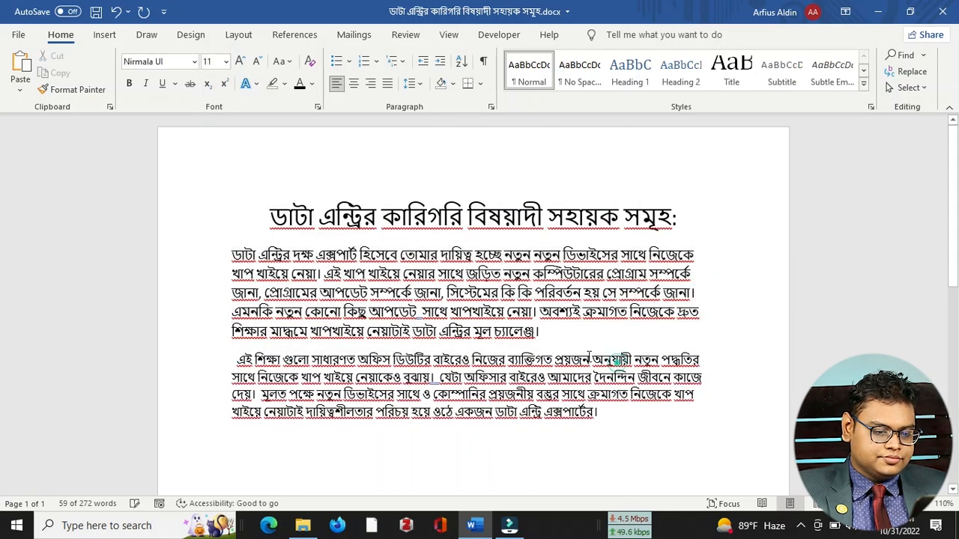
Step: Italicize the whole heading and turn the italic off again
drag(560, 337, 217, 244)
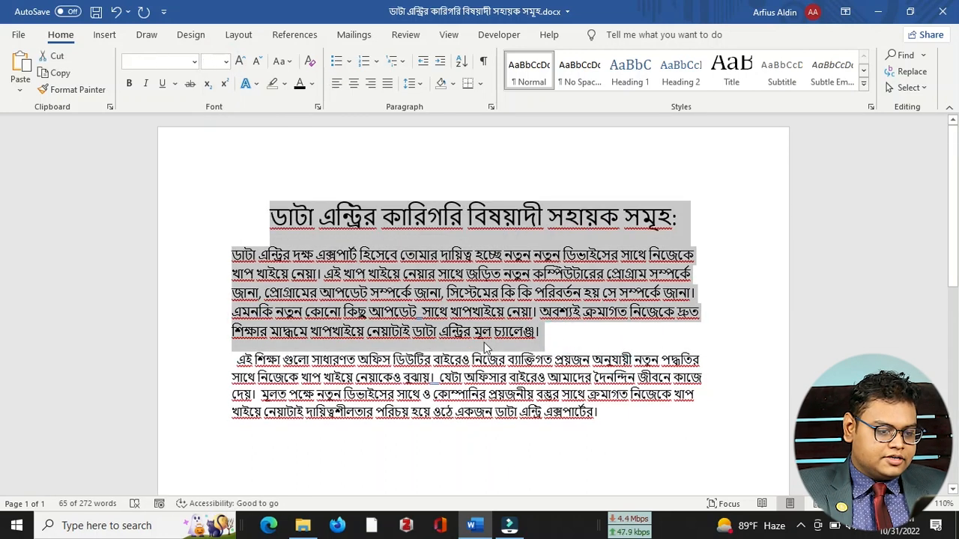
click(484, 343)
drag(688, 223, 272, 219)
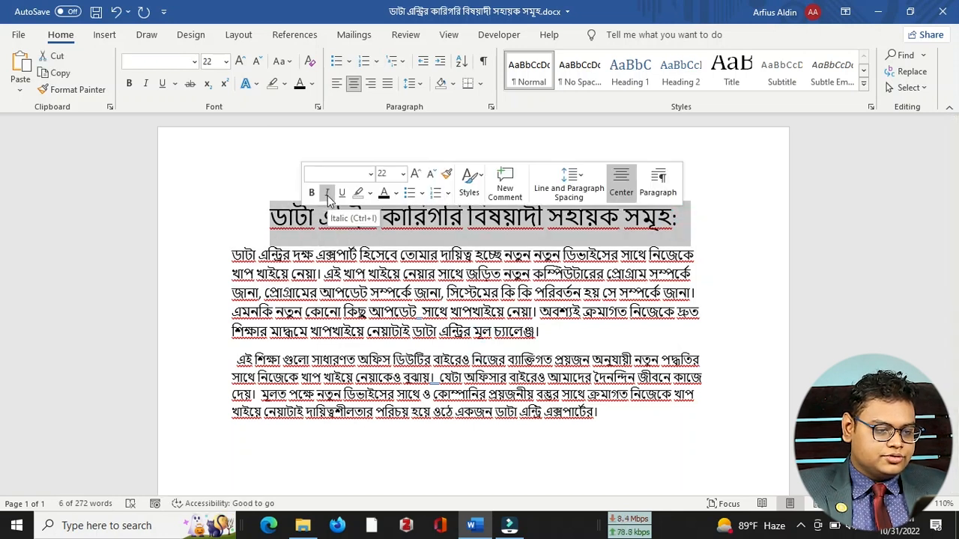
click(328, 194)
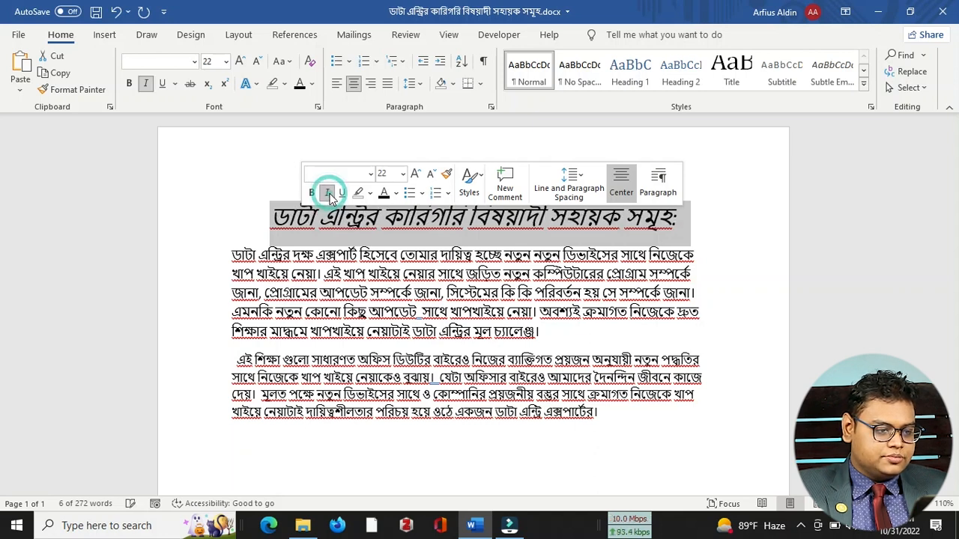
click(304, 222)
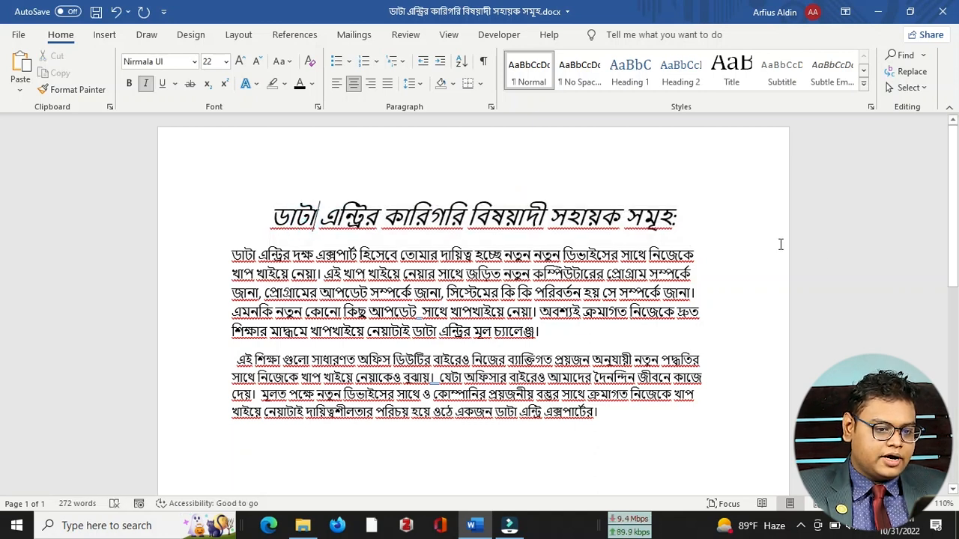
drag(740, 226, 272, 217)
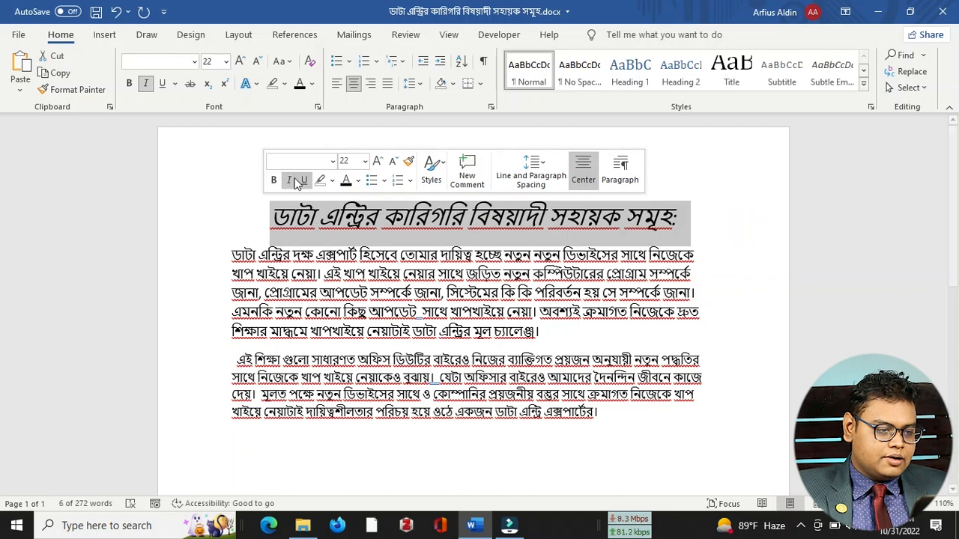
click(289, 182)
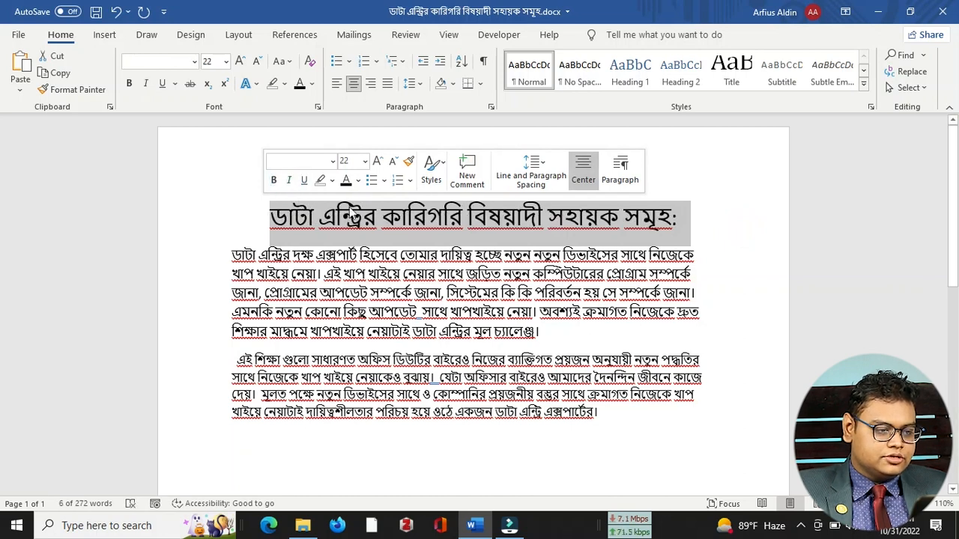
Step: Underline the whole heading and remove the underline again
drag(704, 234, 268, 217)
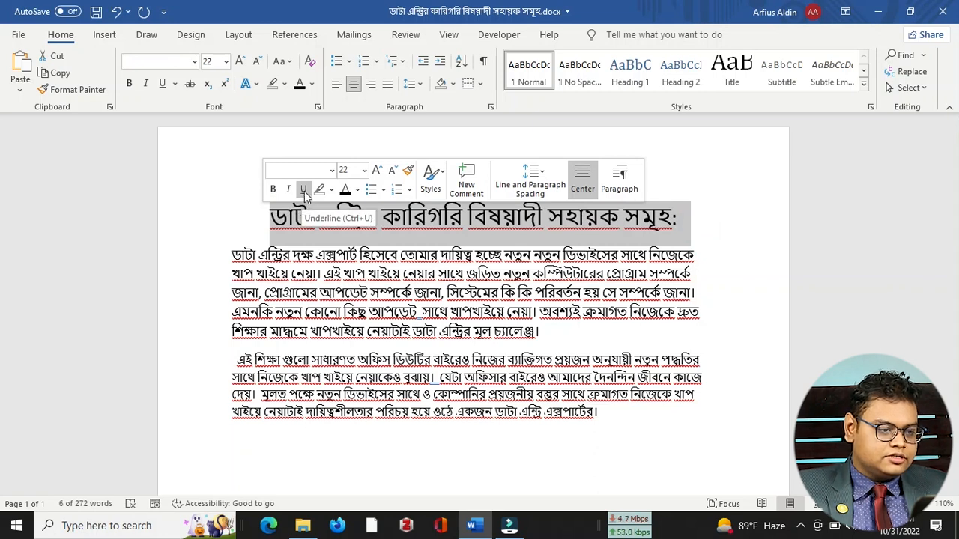
click(304, 191)
click(320, 217)
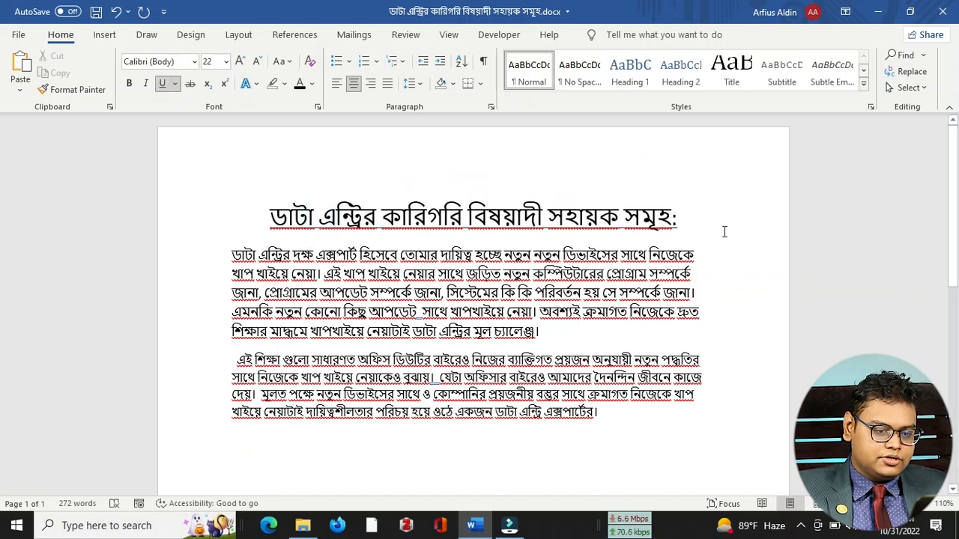
drag(724, 231, 307, 225)
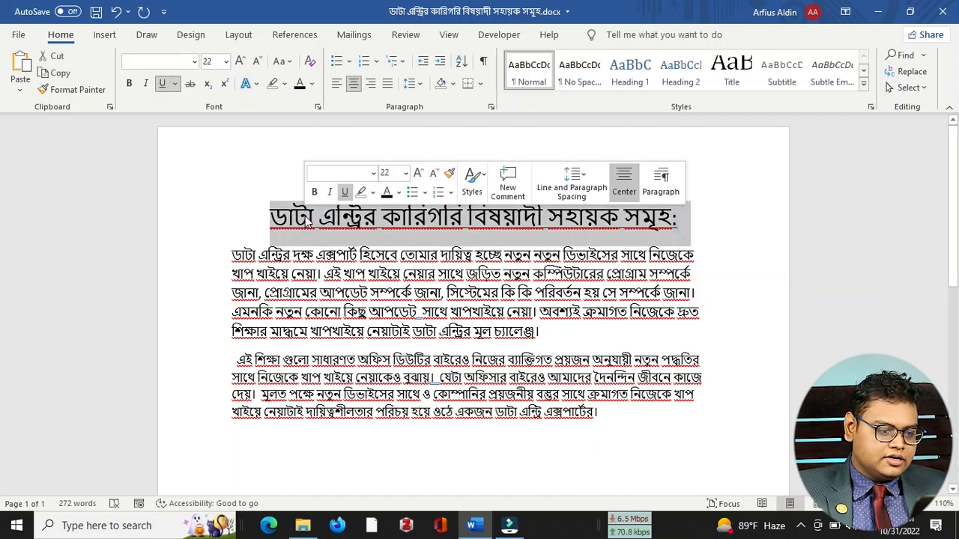
click(344, 192)
click(342, 231)
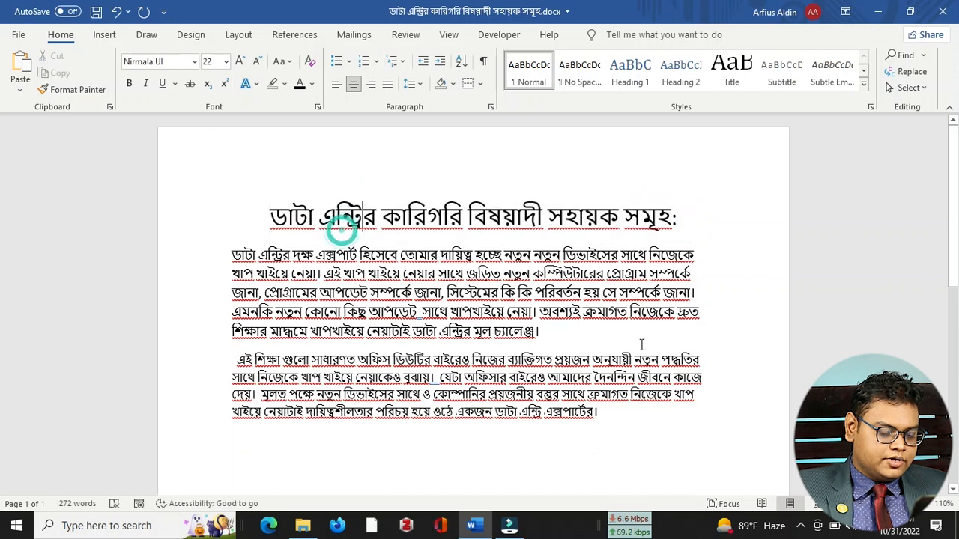
Step: Delete one leading space at the start of the second body paragraph
click(698, 218)
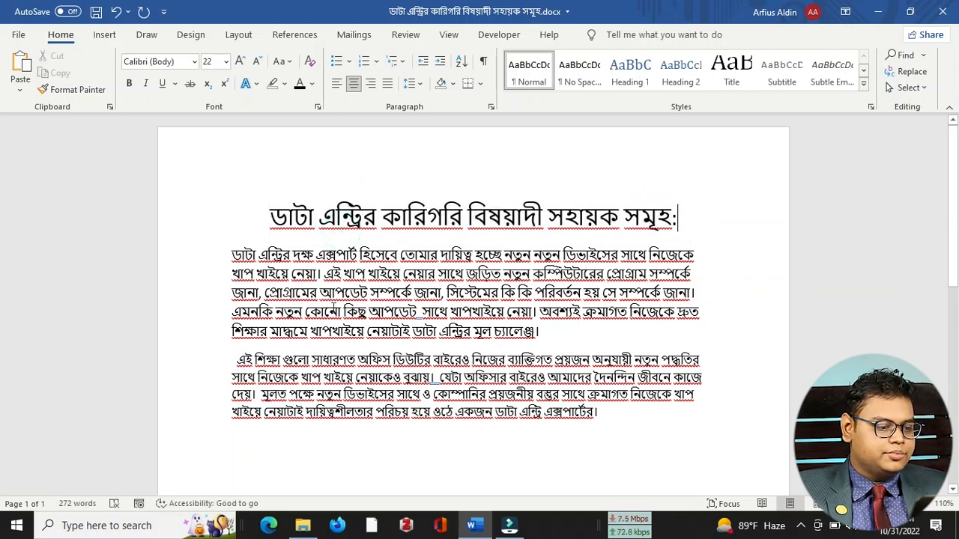
click(238, 362)
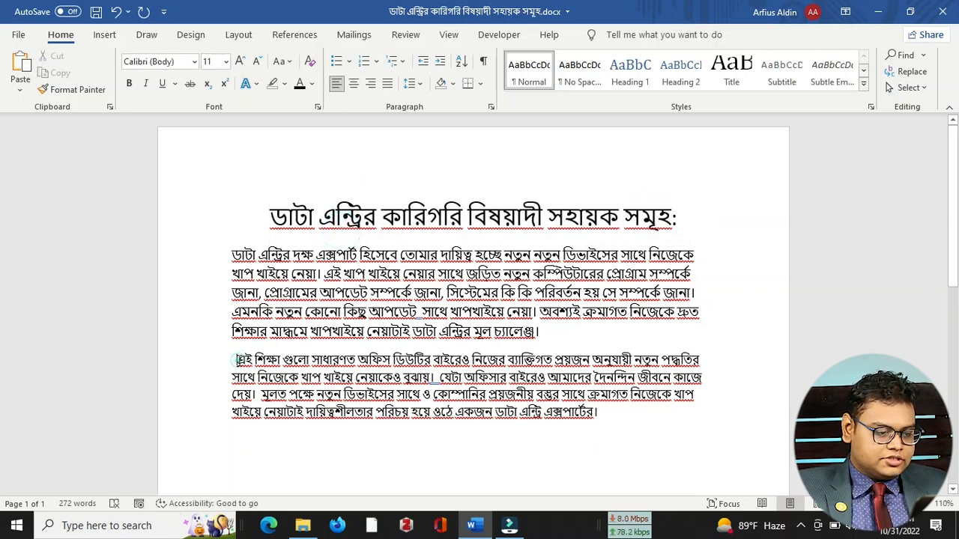
key(BackSpace)
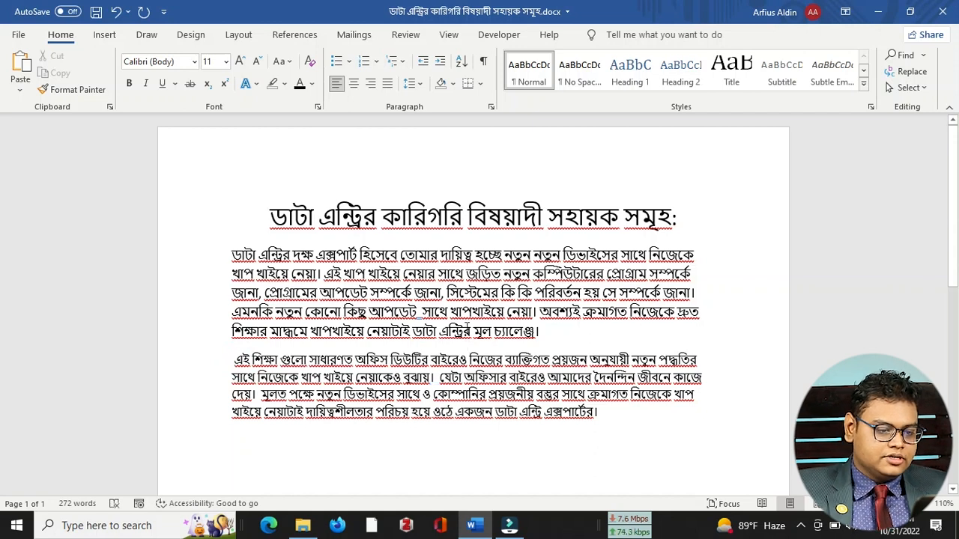
Step: Make the word পরিবর্তন in the first body paragraph bold and set its font color to standard red
drag(448, 292, 501, 294)
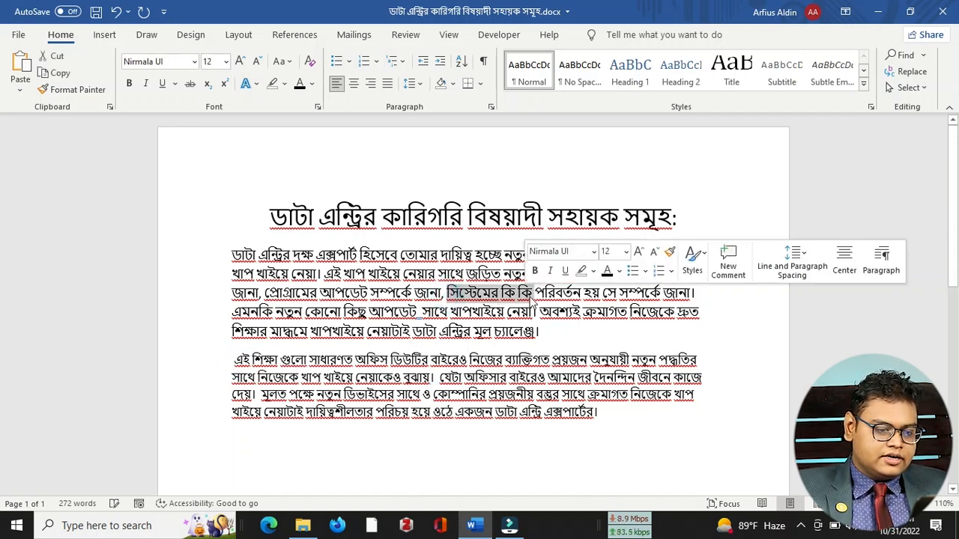
click(529, 294)
double_click(535, 293)
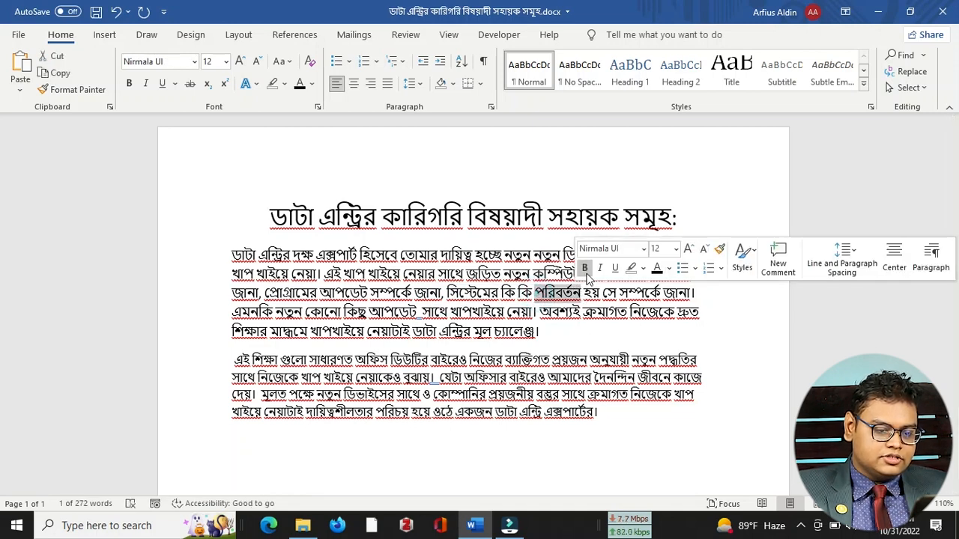
click(585, 270)
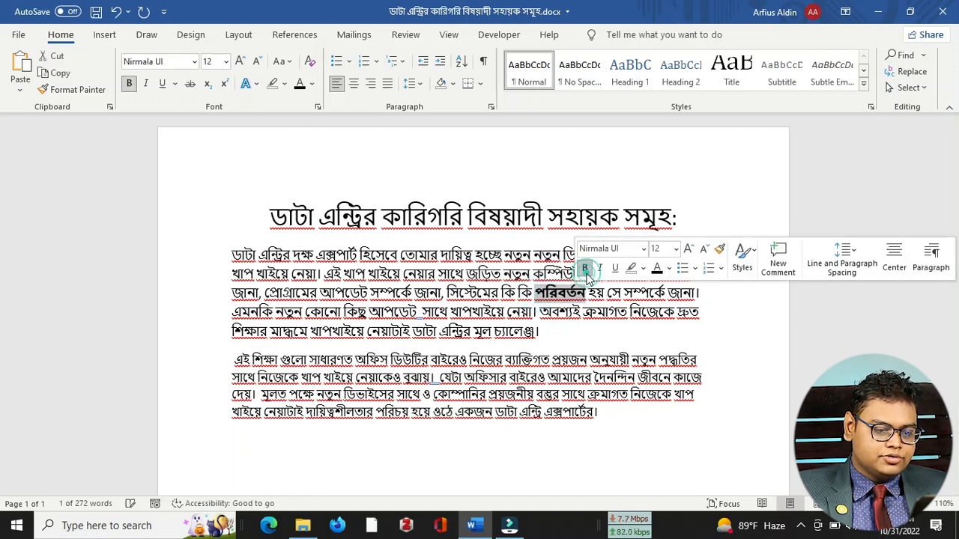
click(669, 268)
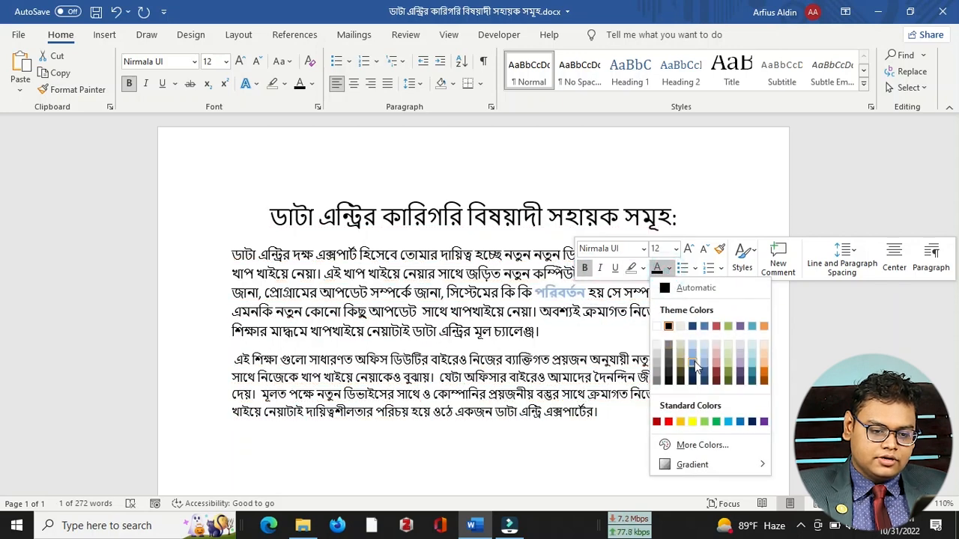
click(669, 422)
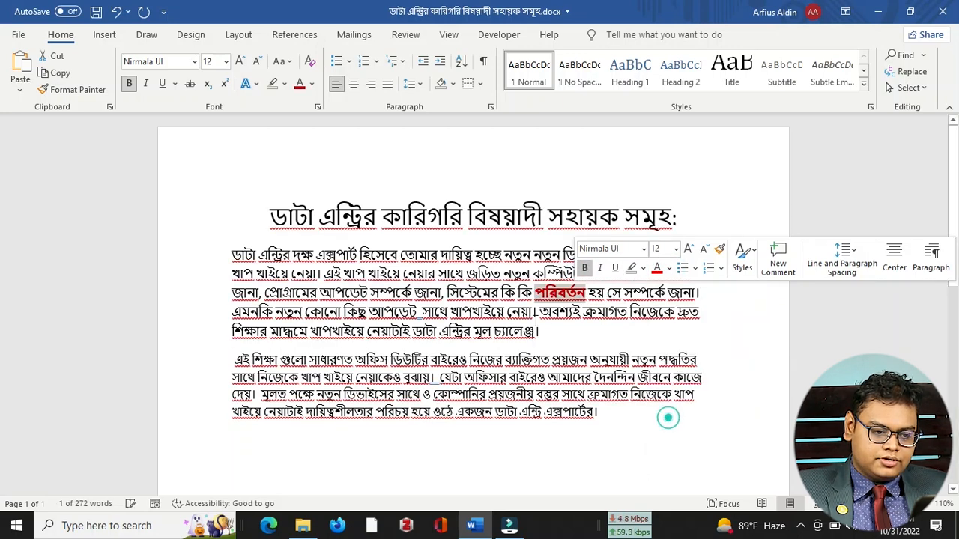
click(535, 321)
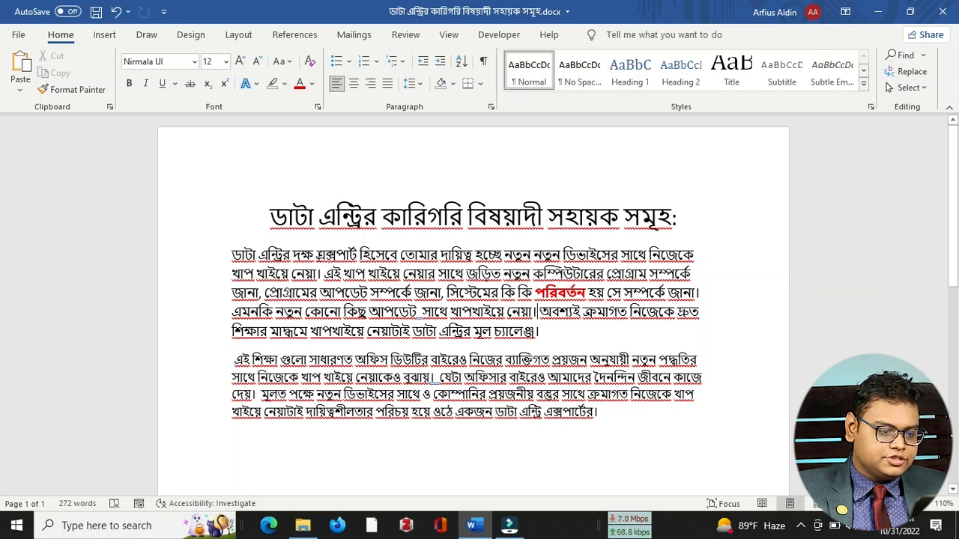
Step: Set the first line of the first body paragraph to font size 11
drag(230, 255, 683, 259)
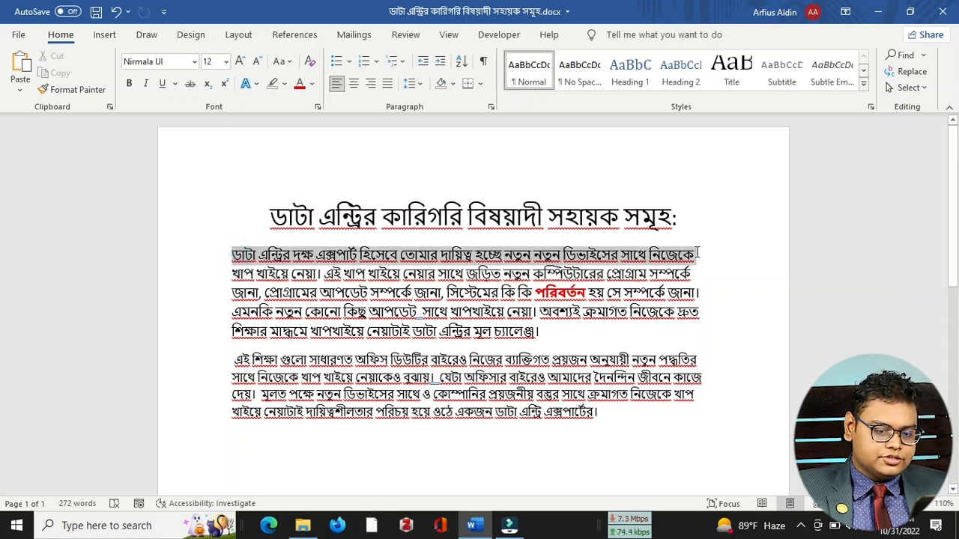
drag(702, 257, 704, 258)
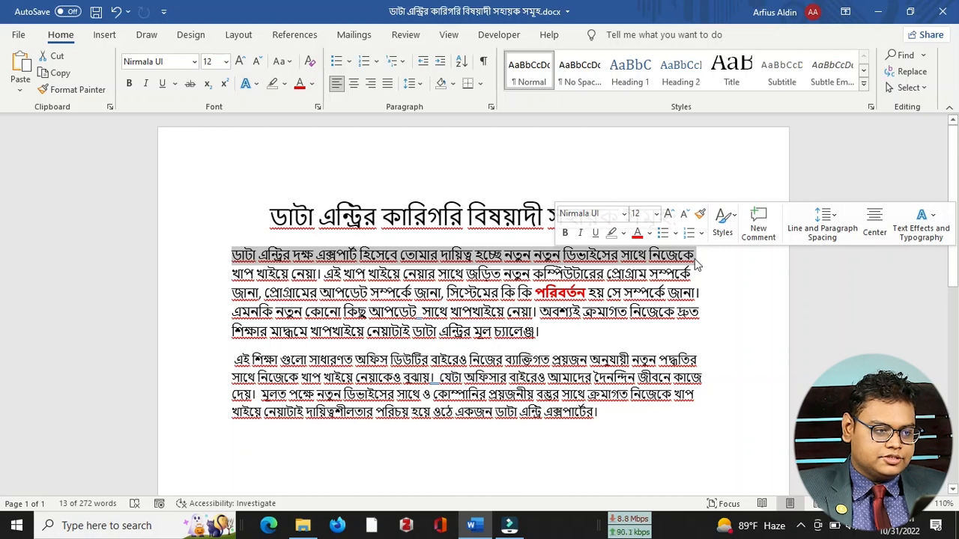
click(224, 63)
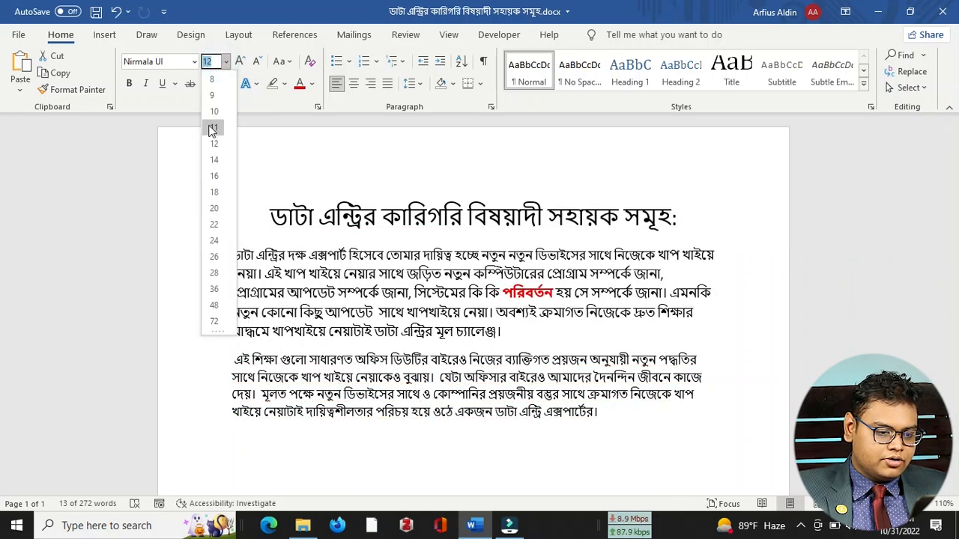
click(213, 129)
click(839, 305)
Step: Set the line spacing of the first body paragraph to 1.5
click(656, 253)
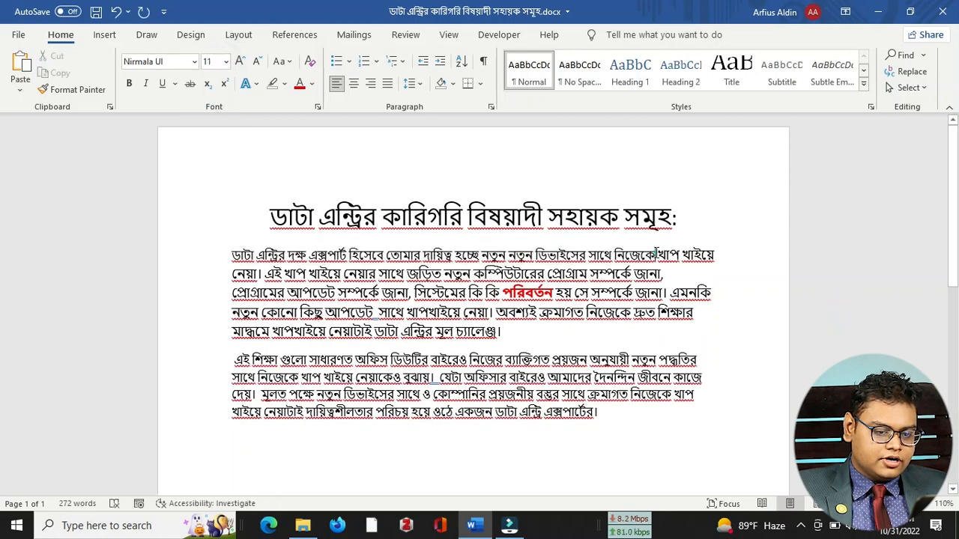
drag(656, 253, 835, 318)
click(693, 253)
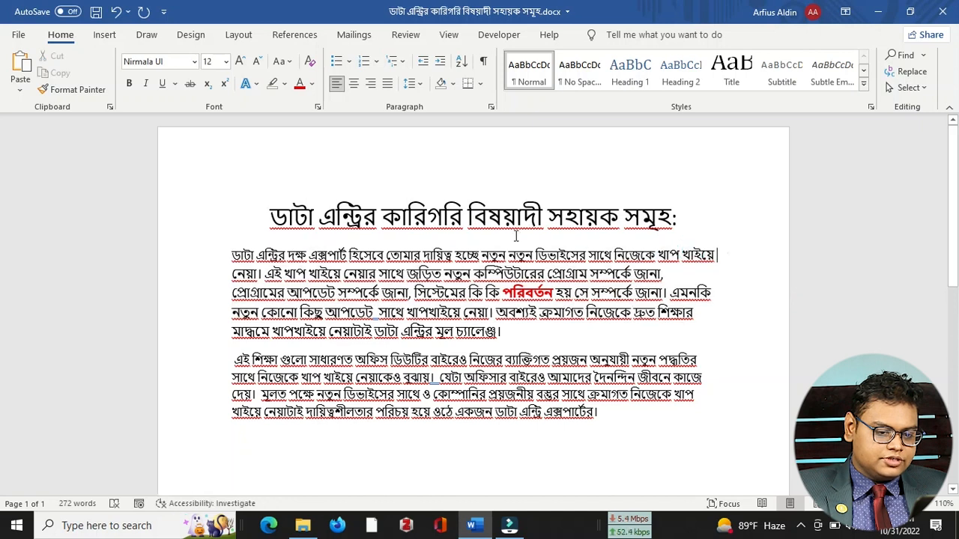
drag(720, 254, 223, 254)
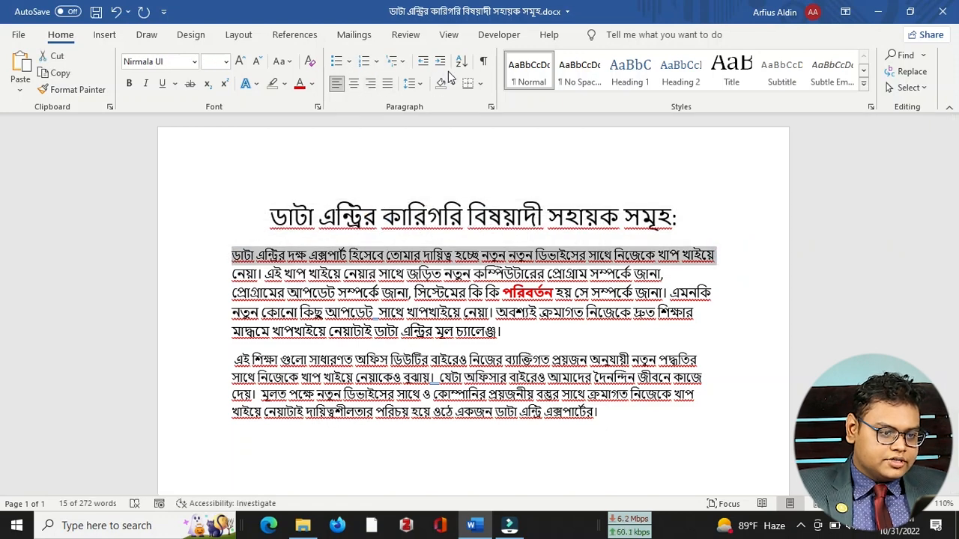
click(420, 84)
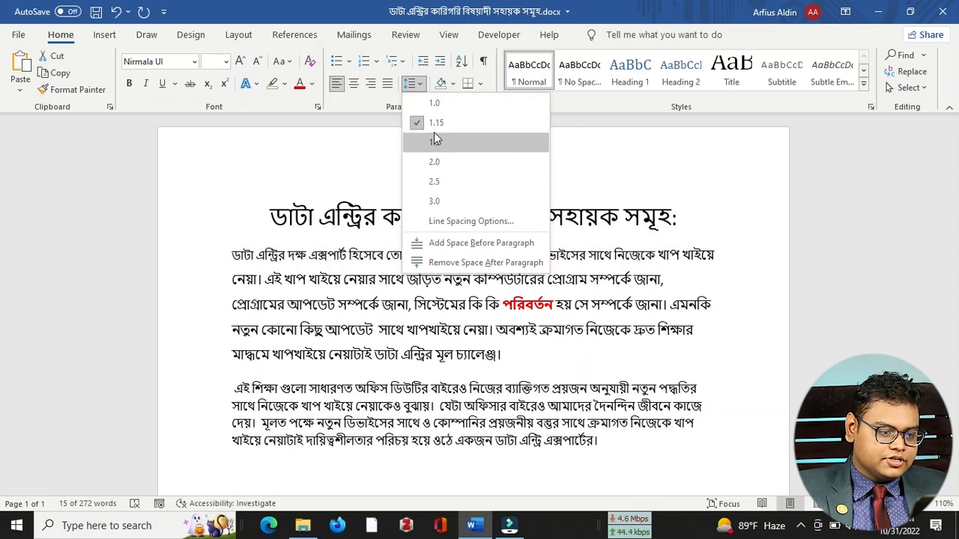
click(436, 143)
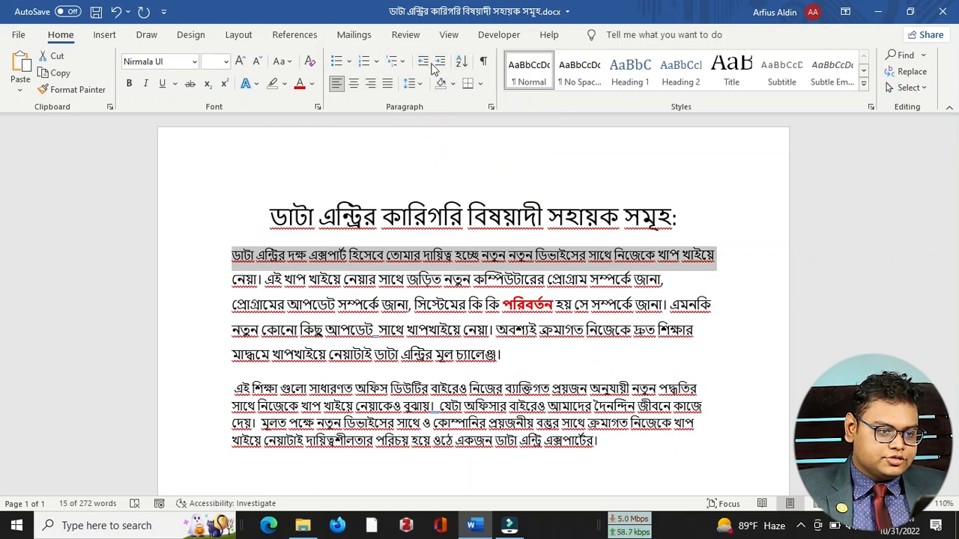
click(462, 61)
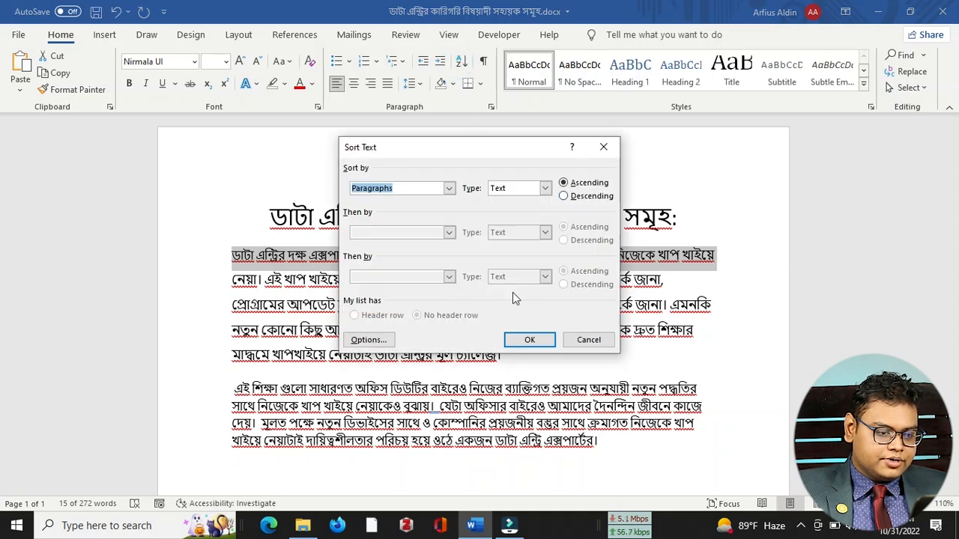
click(589, 340)
click(558, 255)
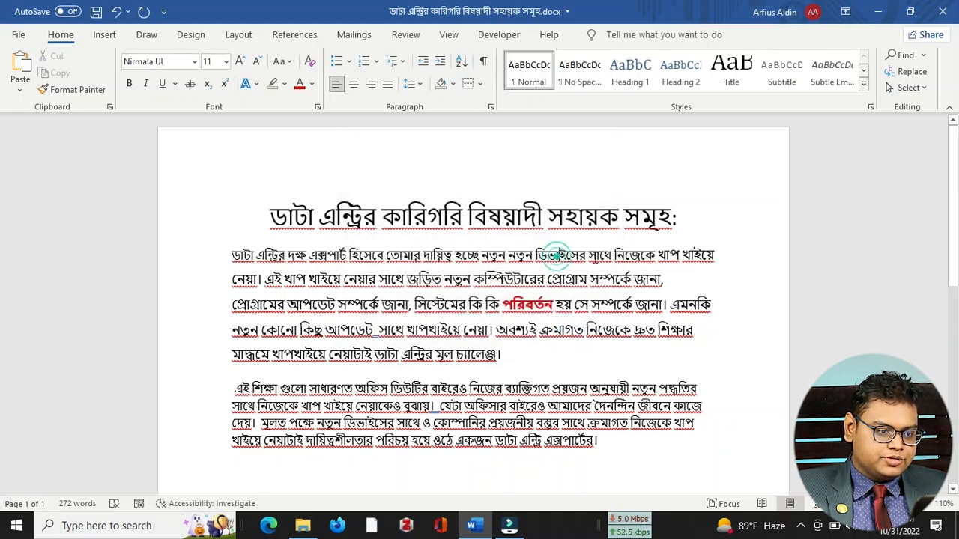
click(461, 61)
click(604, 146)
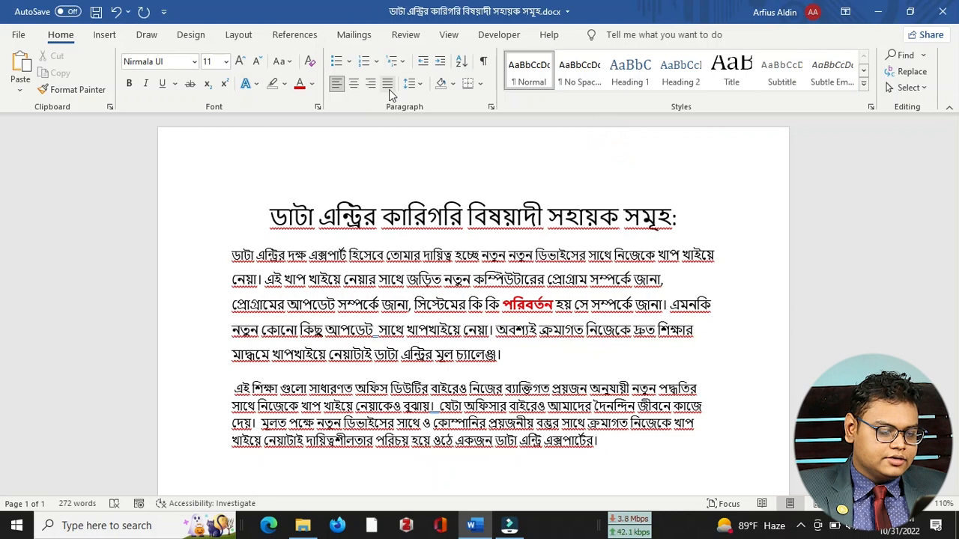
click(421, 61)
Step: Set the first body paragraph's line spacing to Double through the line spacing options
drag(732, 256, 111, 253)
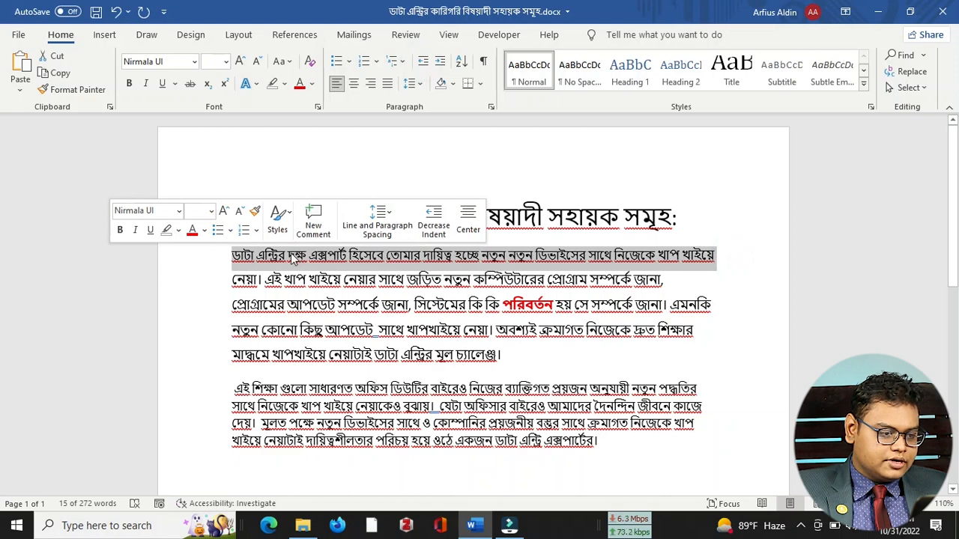
click(389, 215)
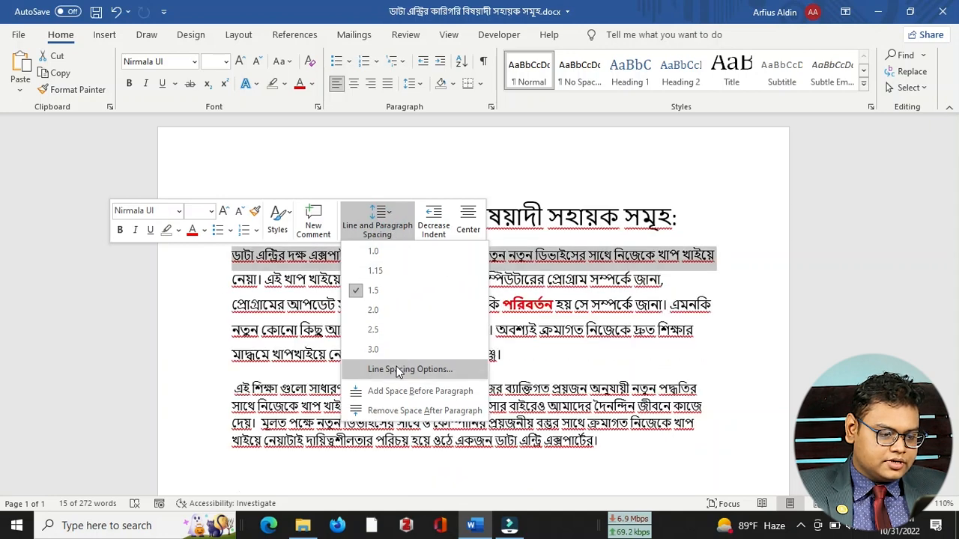
click(399, 369)
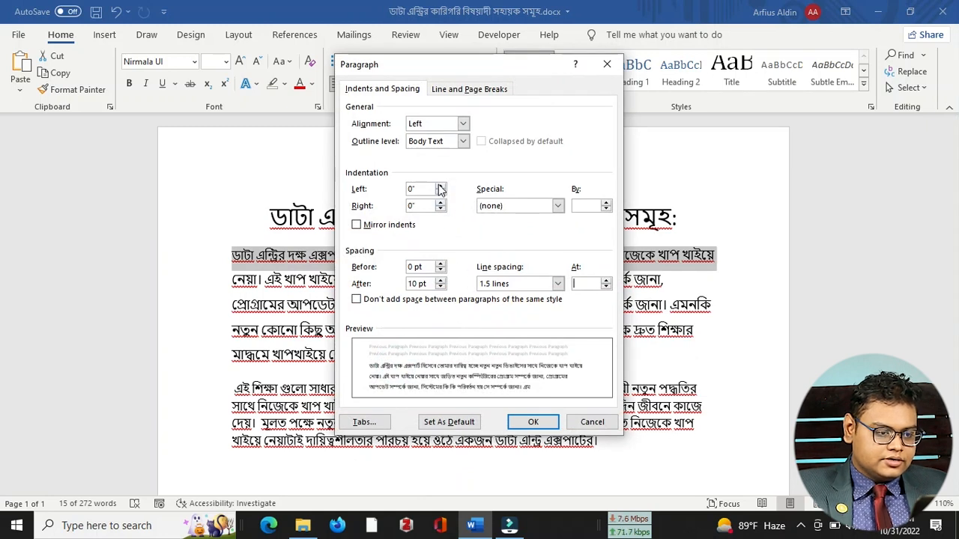
click(558, 285)
click(539, 313)
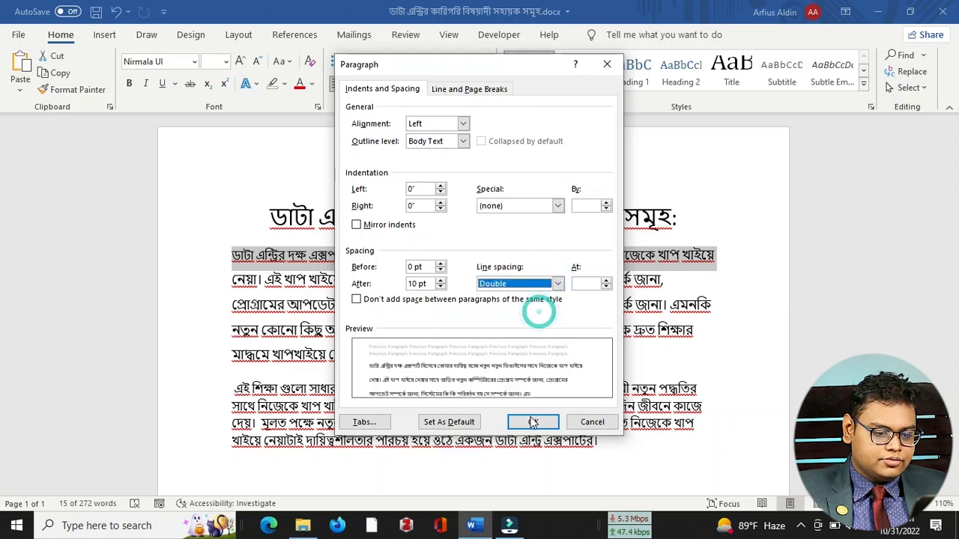
click(532, 423)
click(561, 302)
Step: Center the first body paragraph
drag(738, 260, 138, 256)
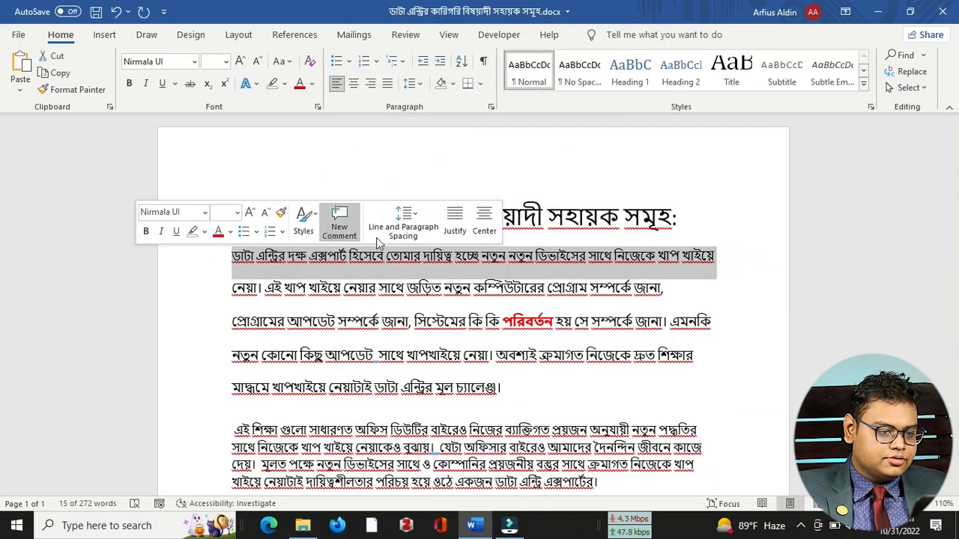
click(472, 222)
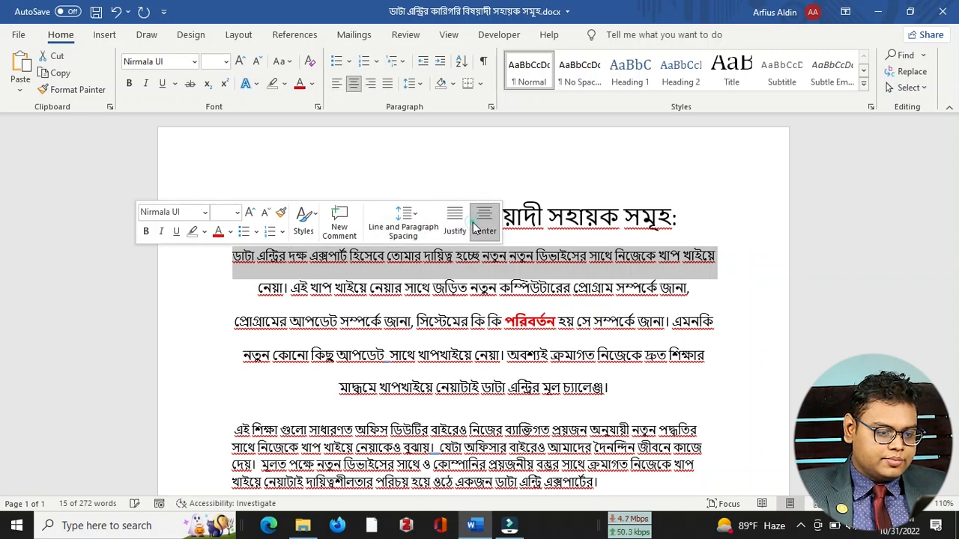
click(748, 347)
drag(656, 397, 212, 252)
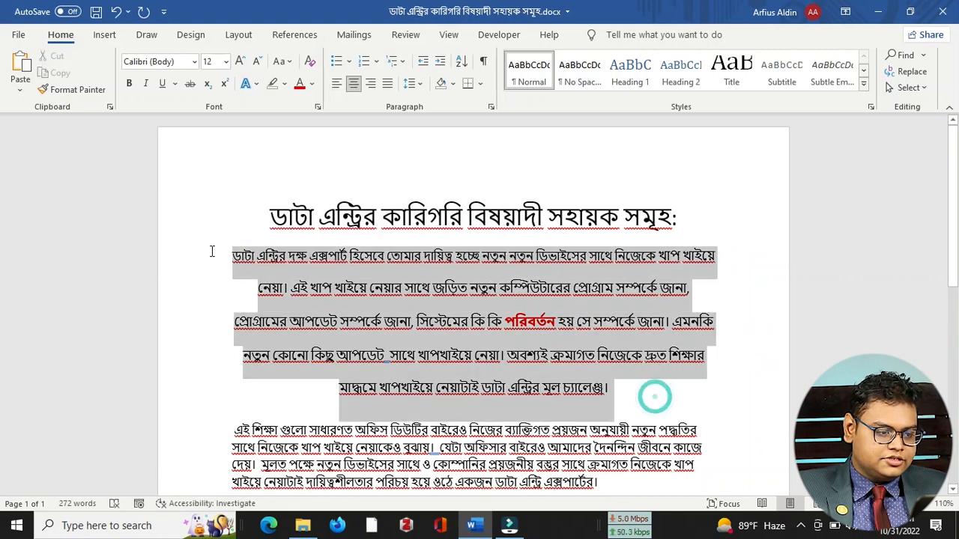
click(433, 323)
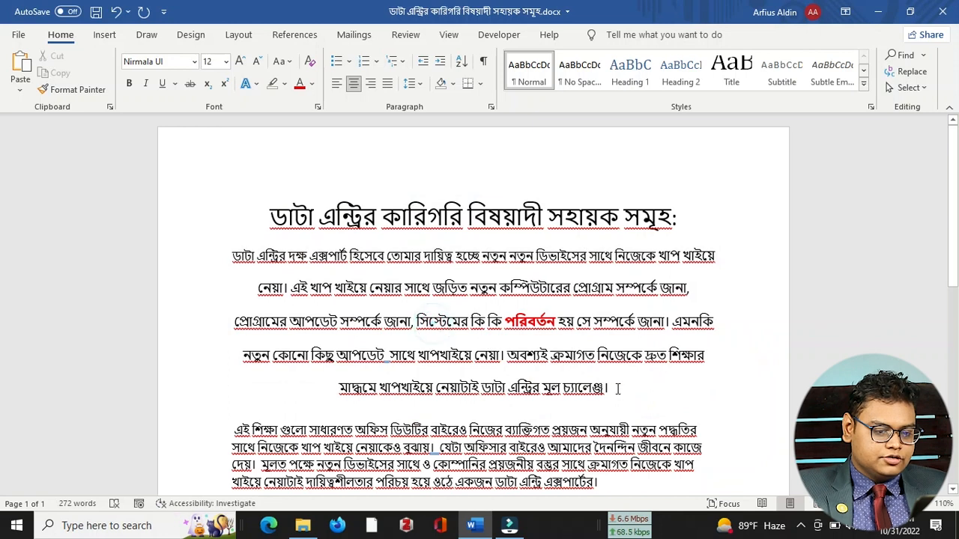
drag(616, 391, 248, 249)
click(302, 277)
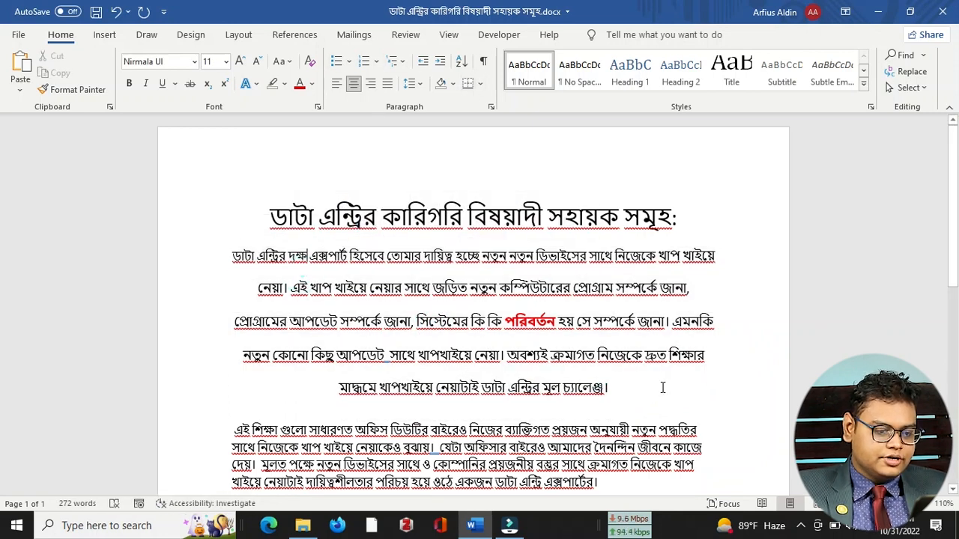
drag(662, 387, 234, 269)
click(230, 285)
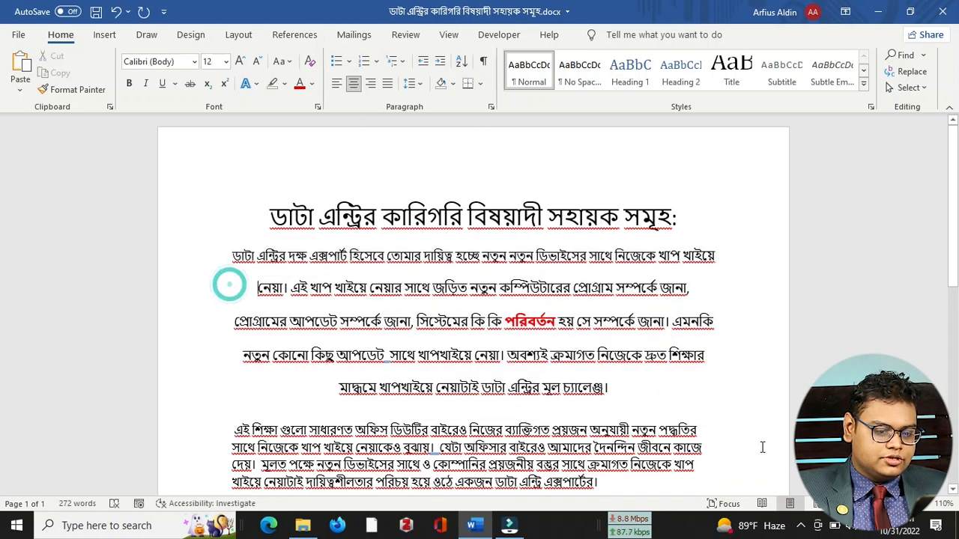
drag(613, 387, 266, 257)
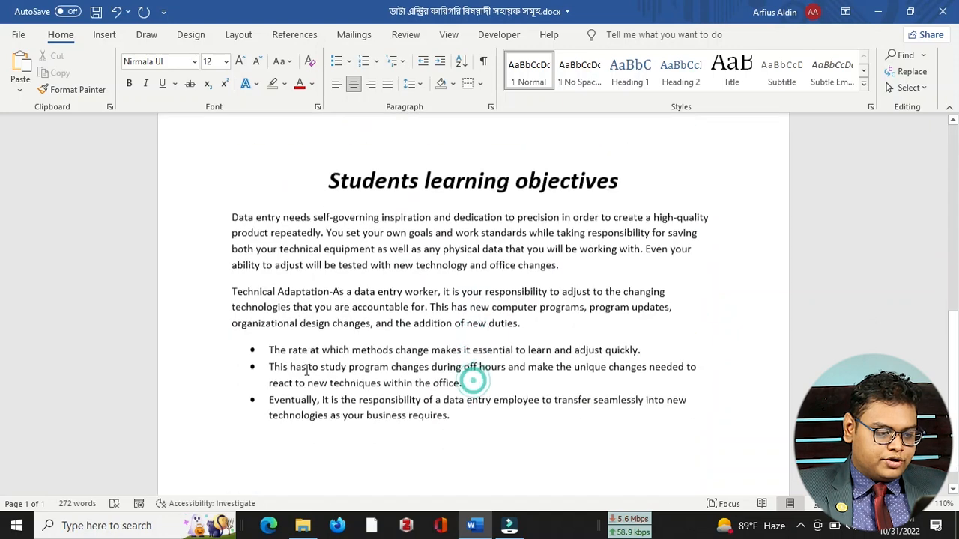
Step: Add an empty item on the next page after the last bullet under Students learning objectives and remove its bullet
scroll(470, 375, down, 1)
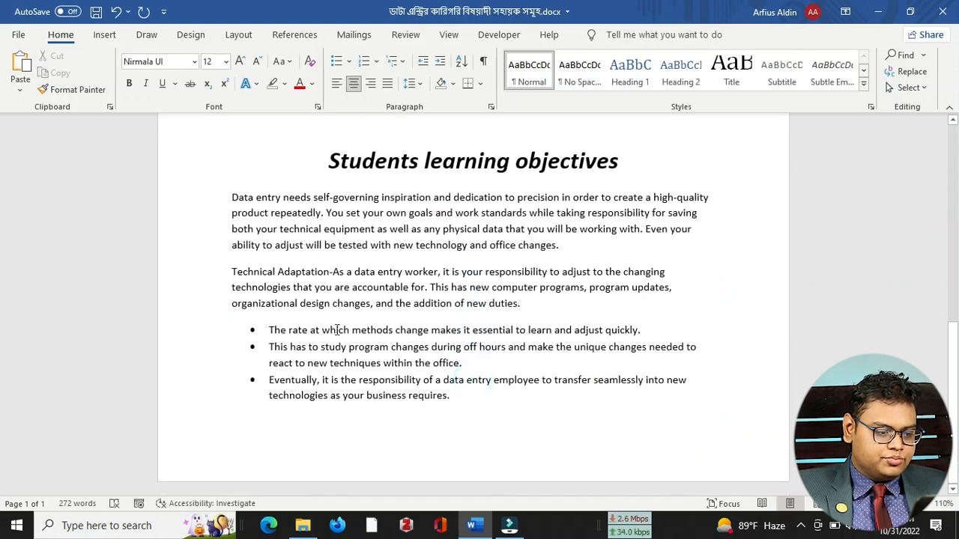
click(253, 331)
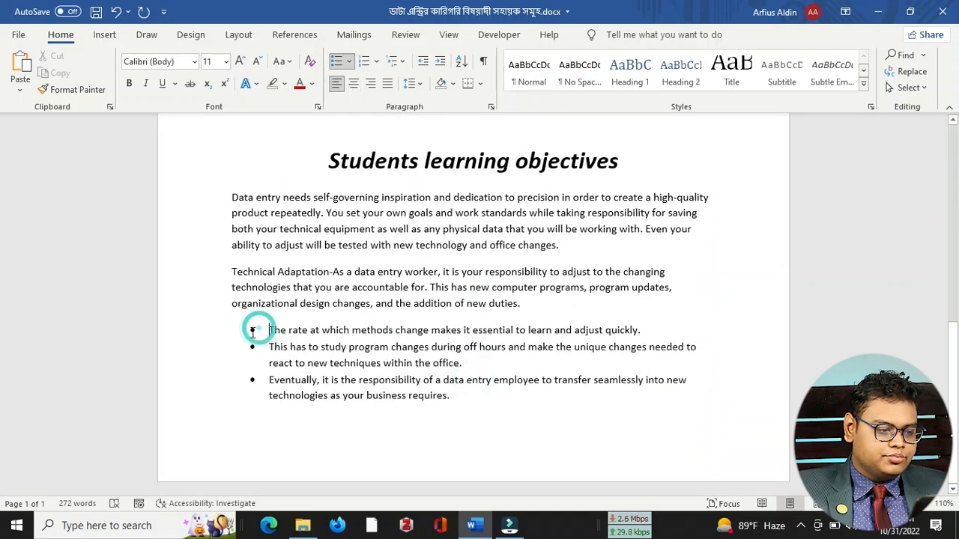
click(454, 365)
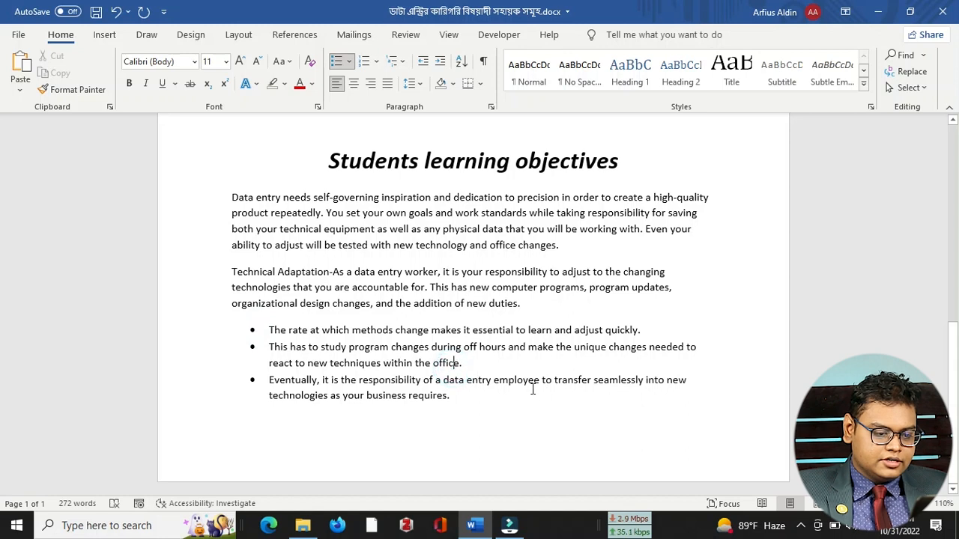
click(472, 398)
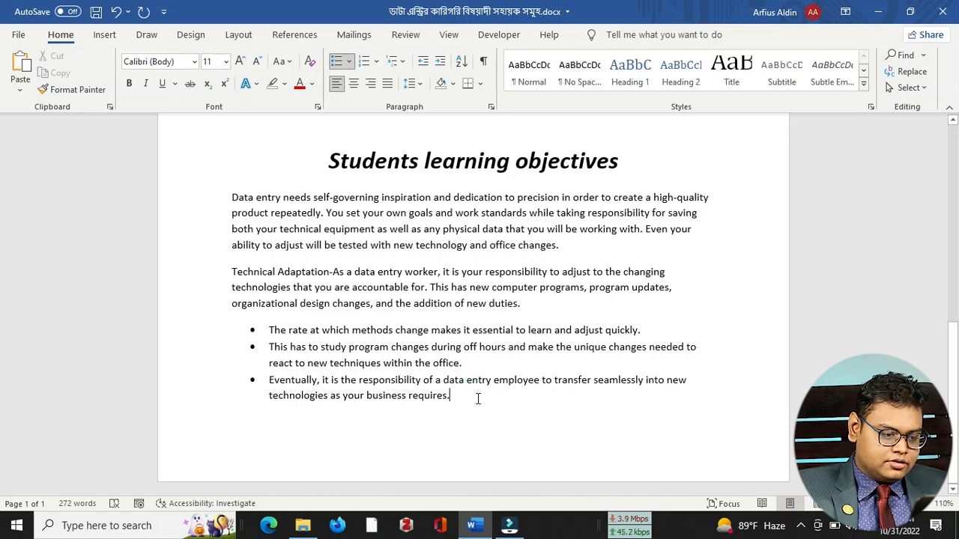
key(ctrl+Return)
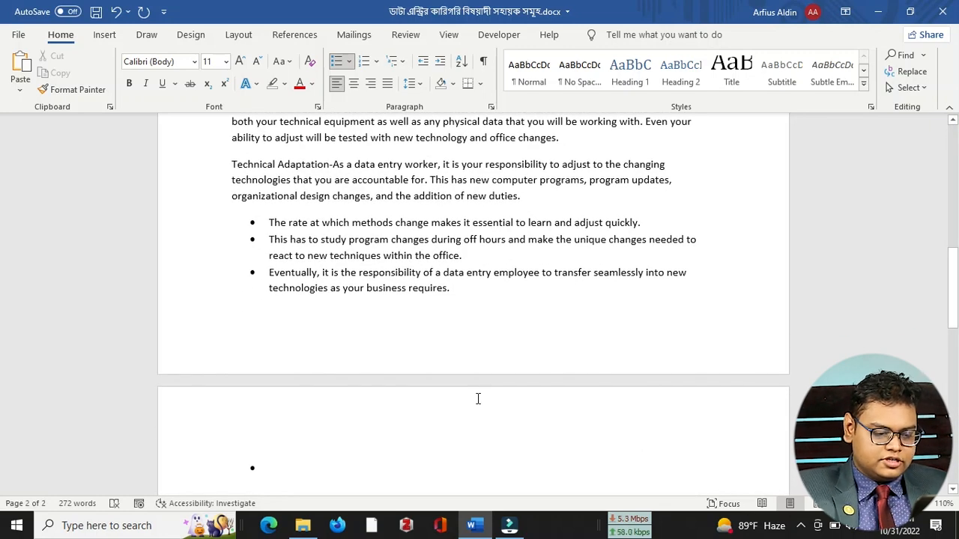
key(BackSpace)
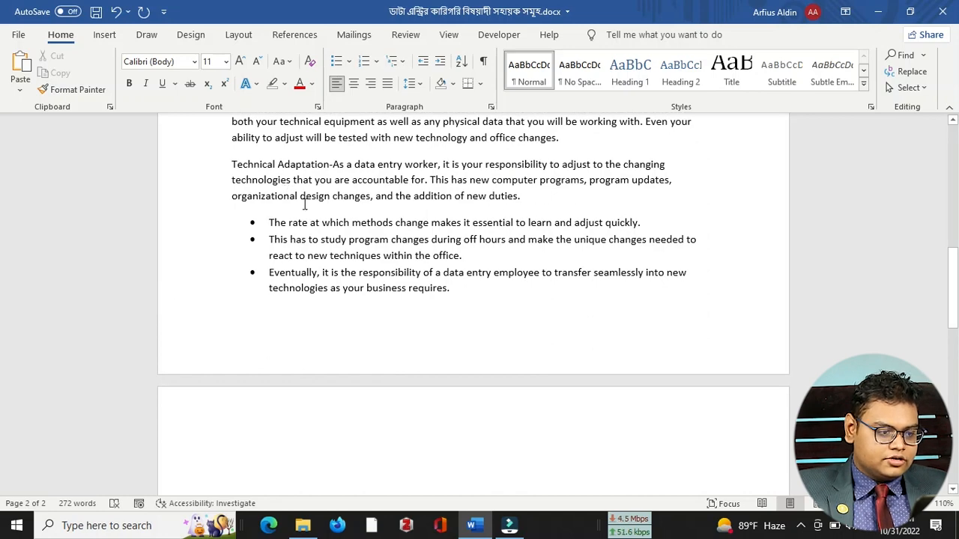
Step: Apply solid round bullets to the Technical Adaptation paragraph and split off a second bullet starting at "This has new computer programs"
scroll(305, 205, up, 5)
scroll(264, 238, down, 5)
click(230, 165)
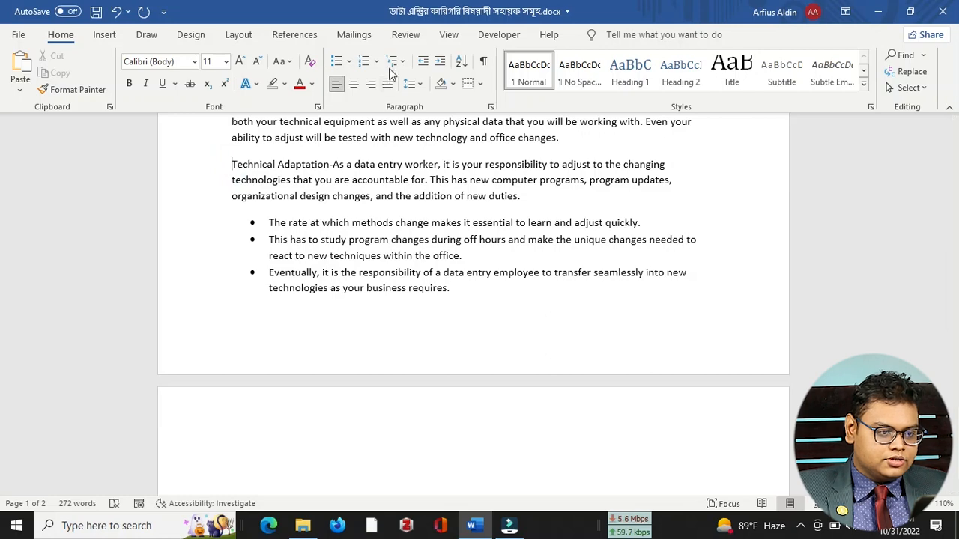
click(349, 63)
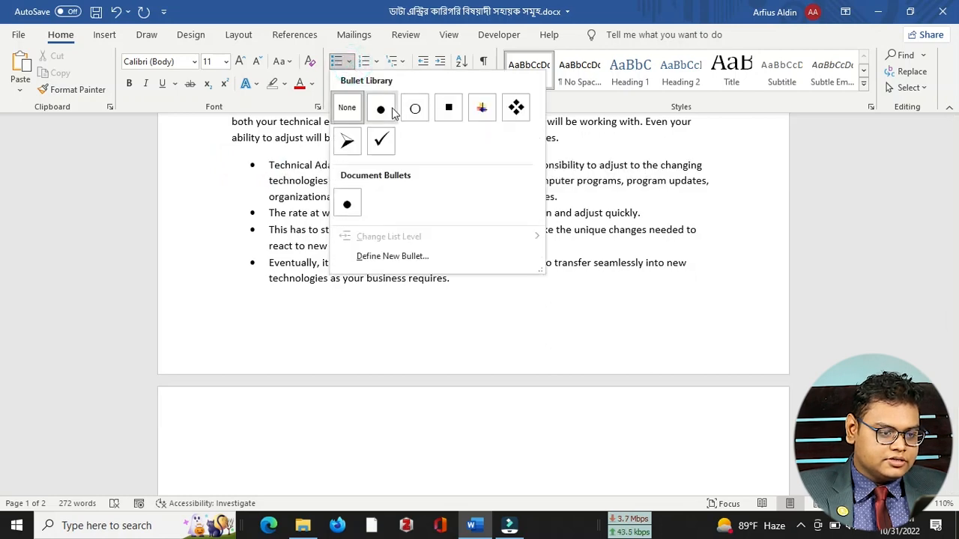
click(382, 109)
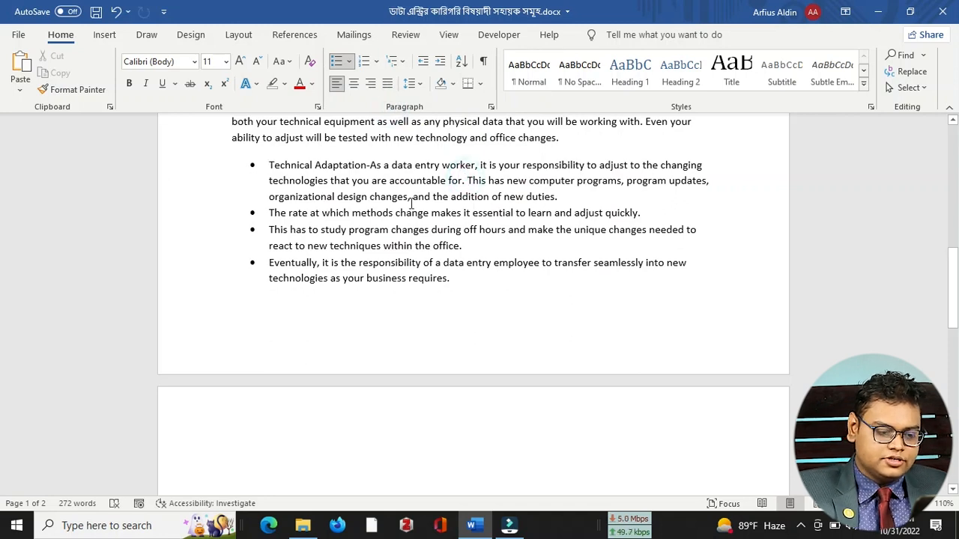
key(Return)
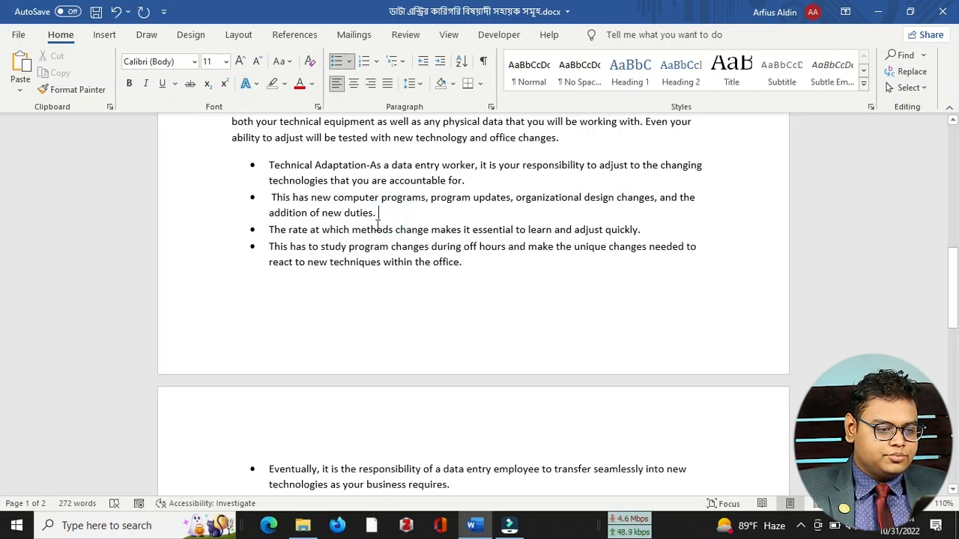
Step: Undo the paragraph split and the bullet formatting of the Technical Adaptation paragraph
scroll(400, 248, up, 5)
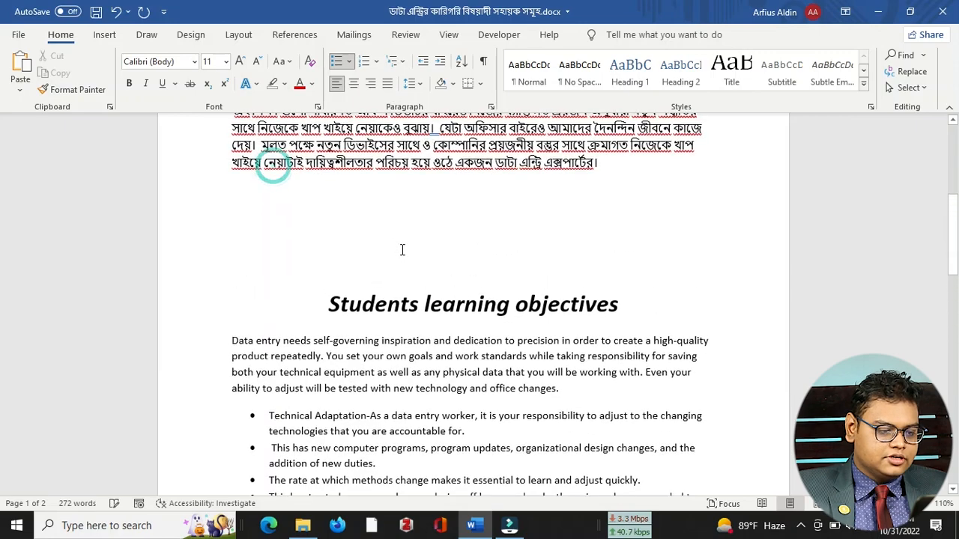
scroll(456, 223, down, 5)
scroll(456, 222, up, 3)
scroll(406, 256, down, 3)
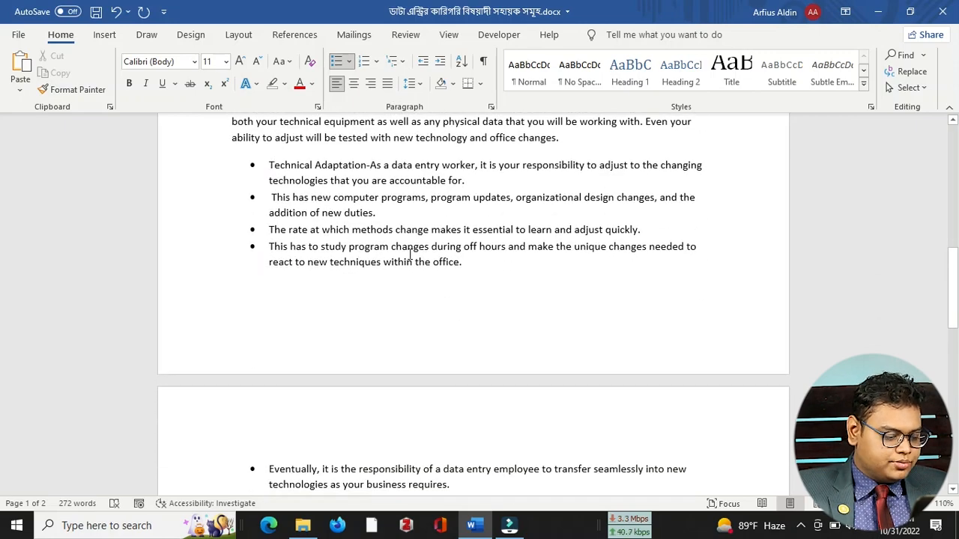
key(ctrl+z)
key(ctrl+z)
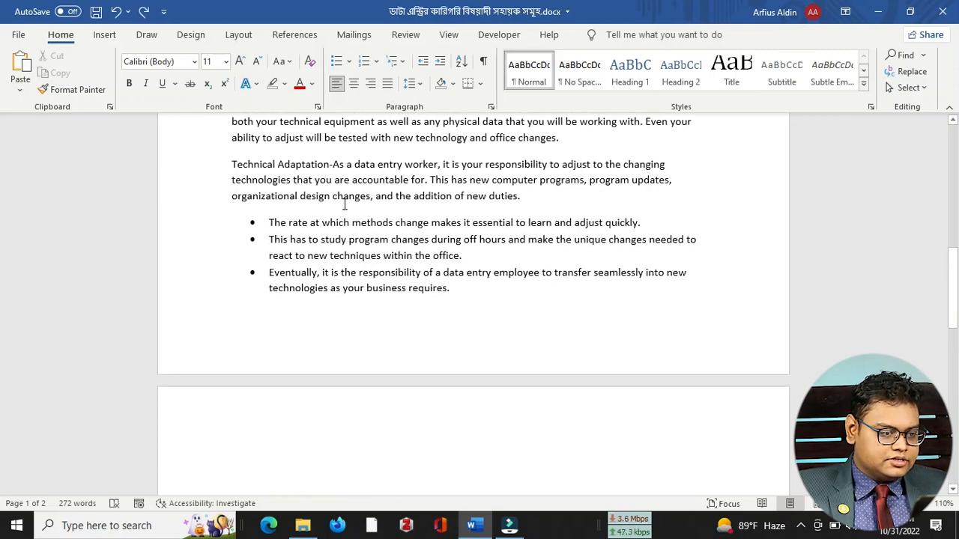
Step: Number the Technical Adaptation paragraph in the 1. 2. 3. format and split off a second item starting at "This has new computer programs"
click(376, 60)
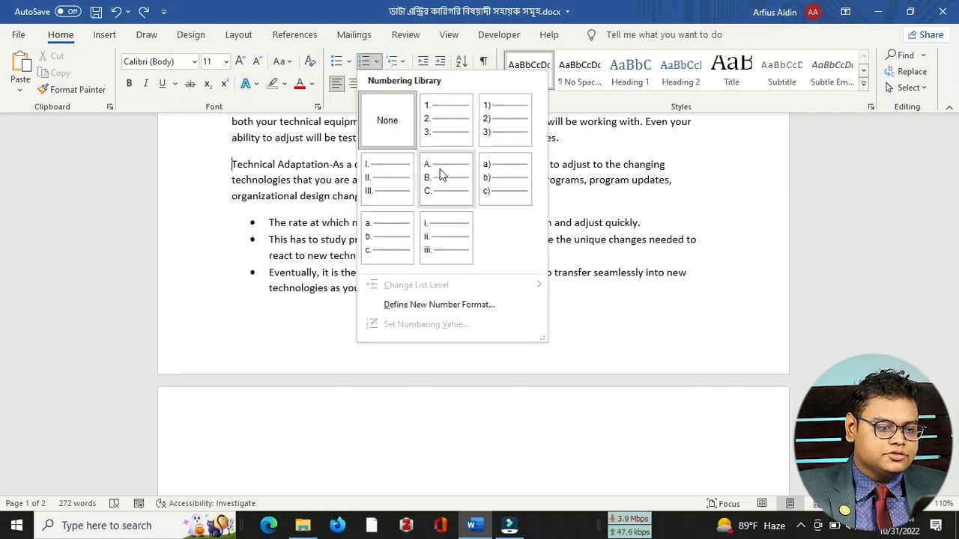
click(435, 143)
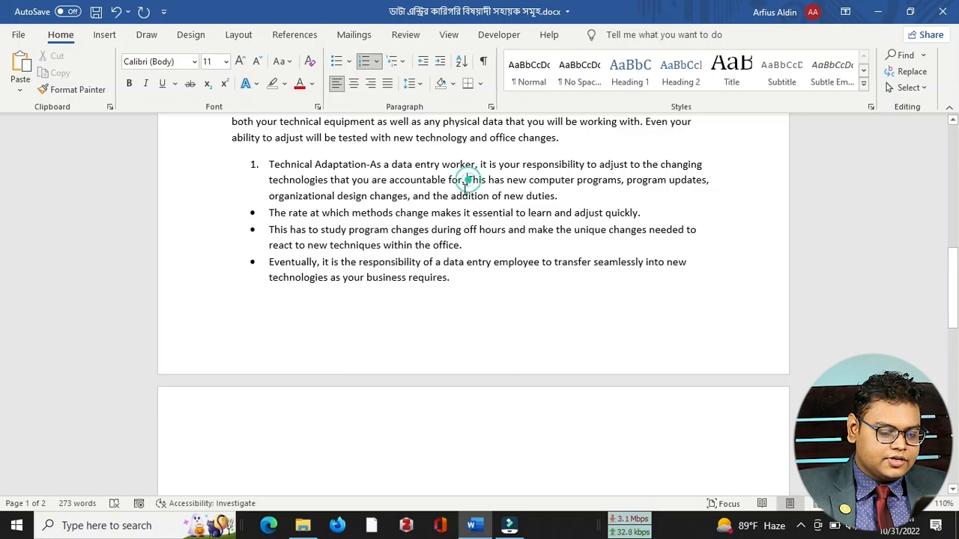
key(Return)
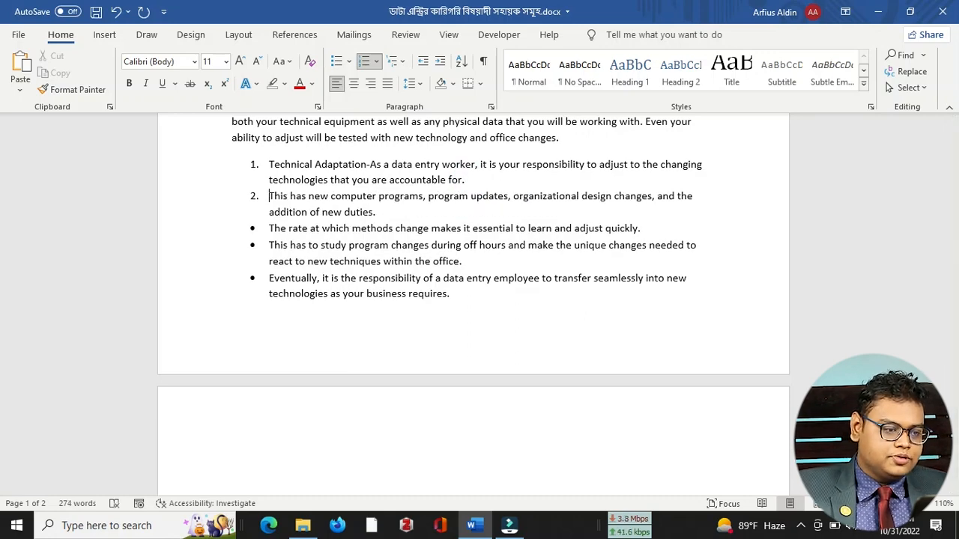
Step: Demote the second numbered item, starting at "This has new computer programs", by two list levels and promote it back to the first level
scroll(380, 305, up, 5)
scroll(380, 305, down, 5)
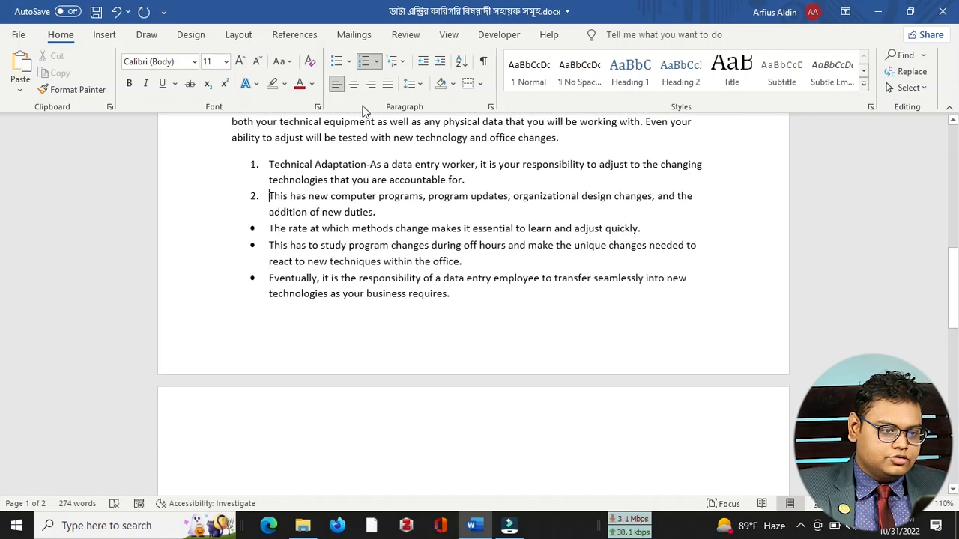
click(436, 63)
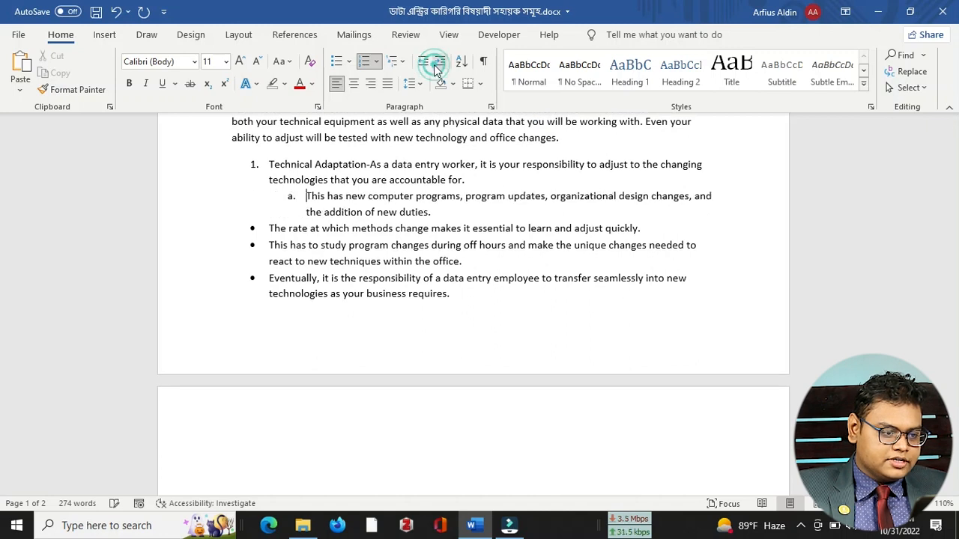
click(436, 63)
click(424, 62)
click(423, 63)
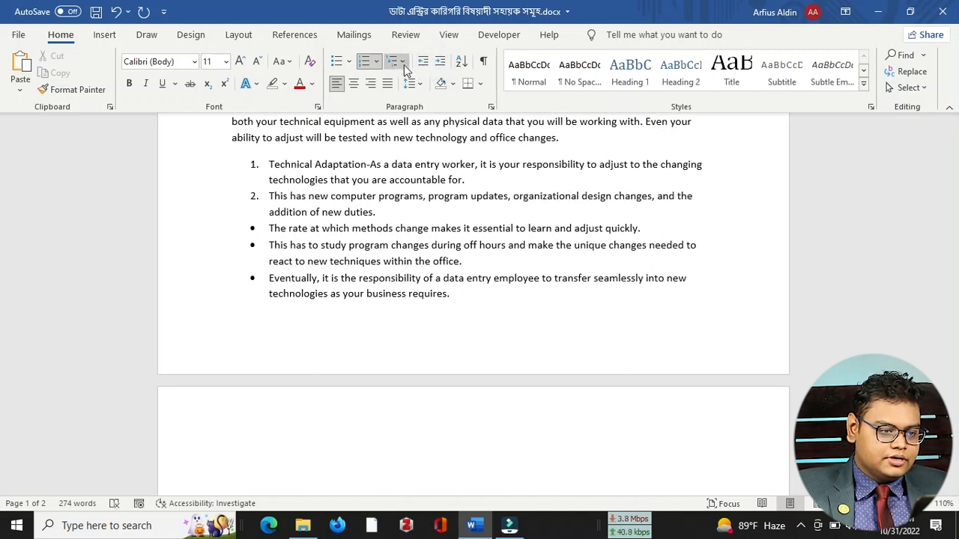
Step: Look over the multilevel list styles available for the numbered items and close the gallery without choosing one
click(404, 64)
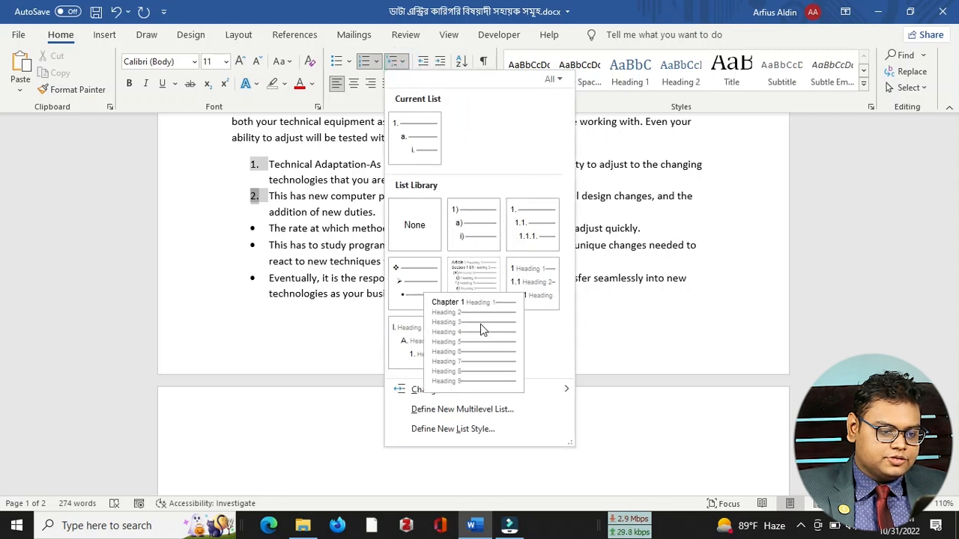
click(715, 182)
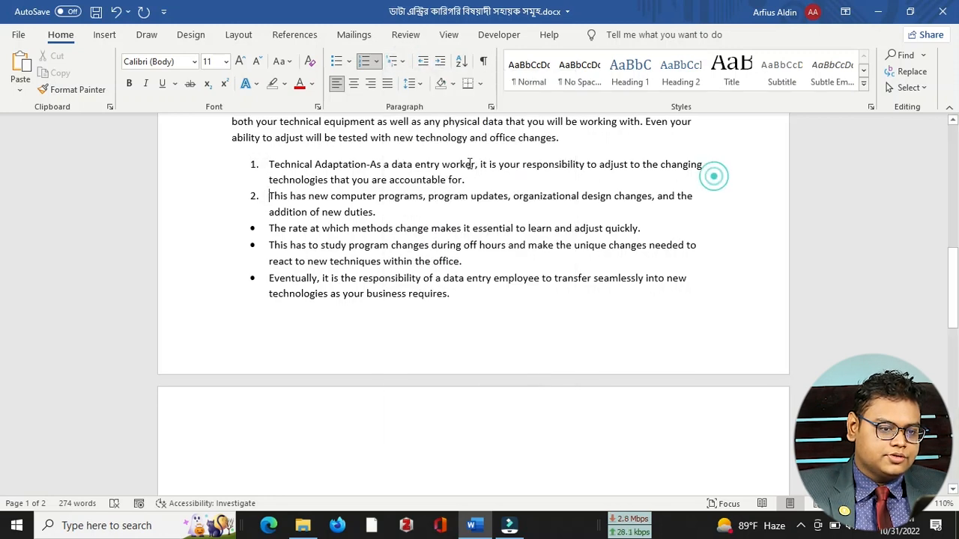
scroll(459, 253, up, 5)
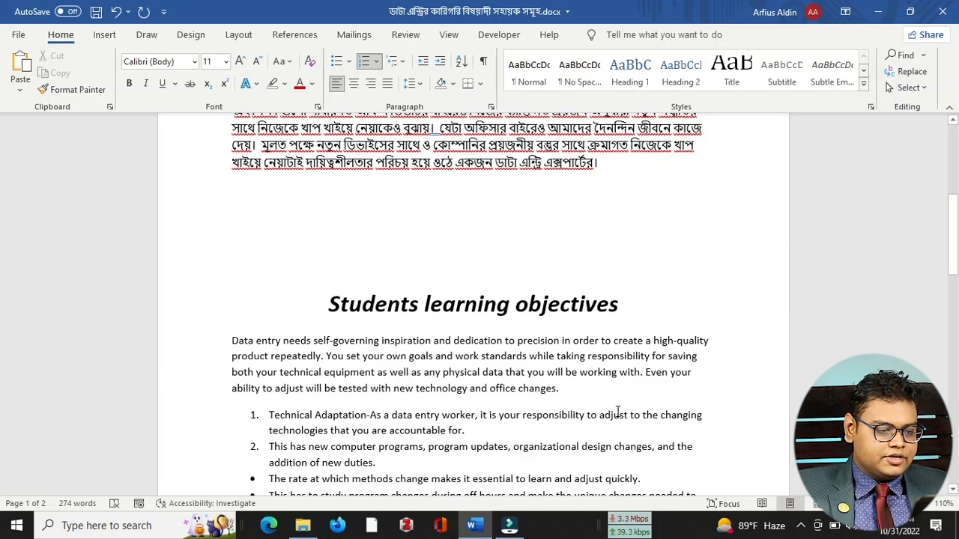
scroll(427, 392, down, 5)
scroll(460, 288, up, 11)
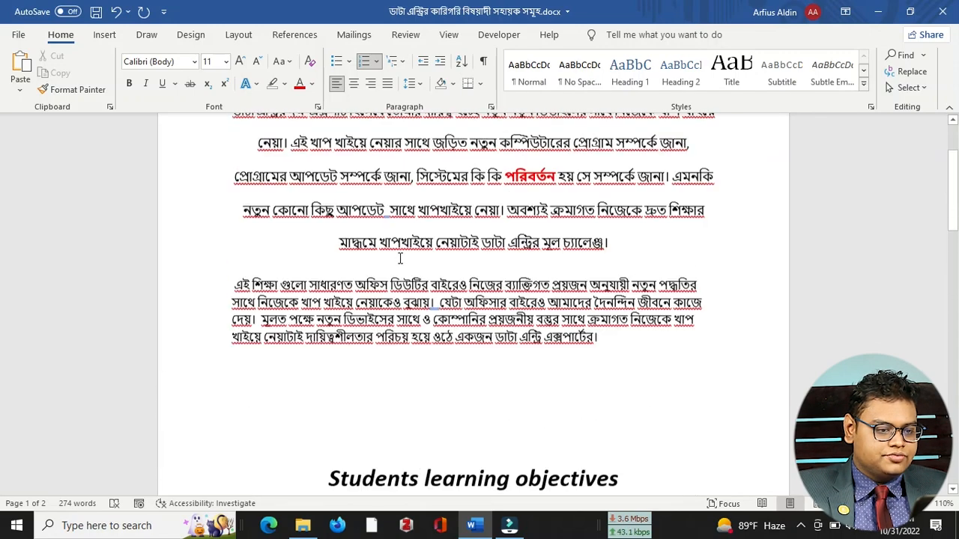
click(269, 217)
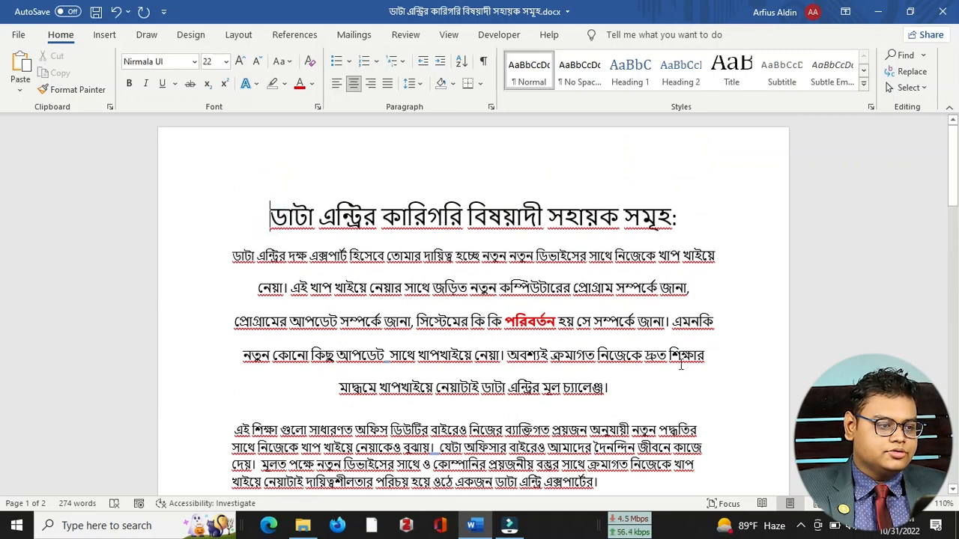
scroll(675, 359, down, 5)
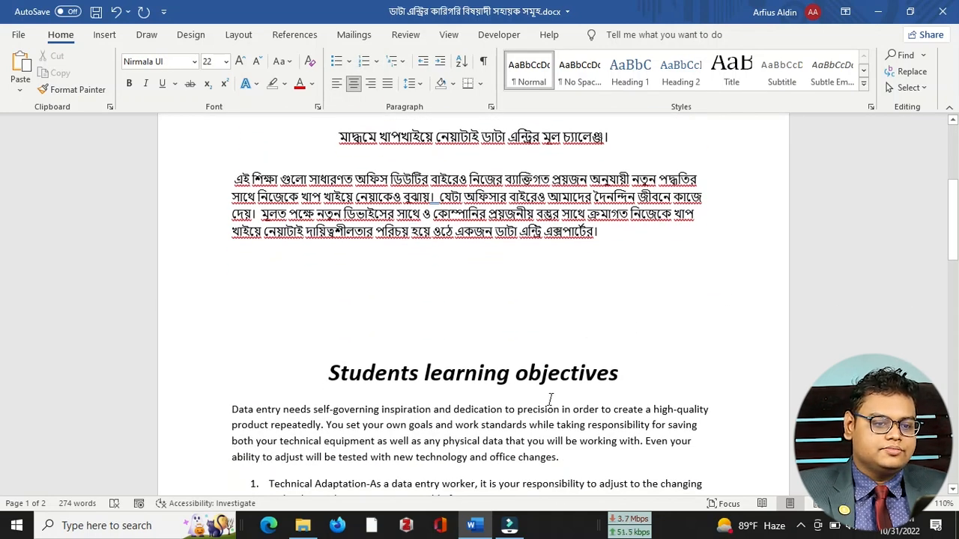